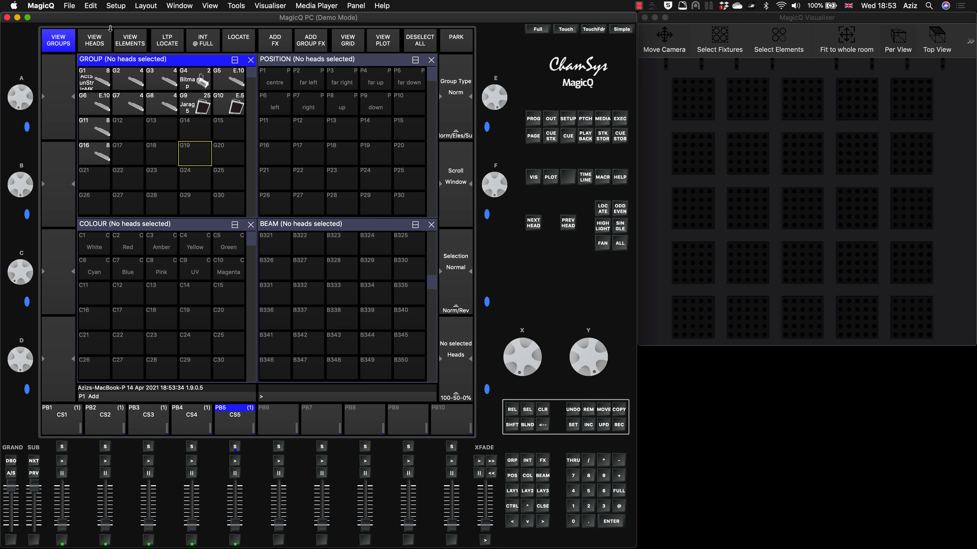
# Select elements 1, 5, 13, 21 and 25 of Jarag5 head 9, the four corners and the centre.
pyautogui.click(94, 40)
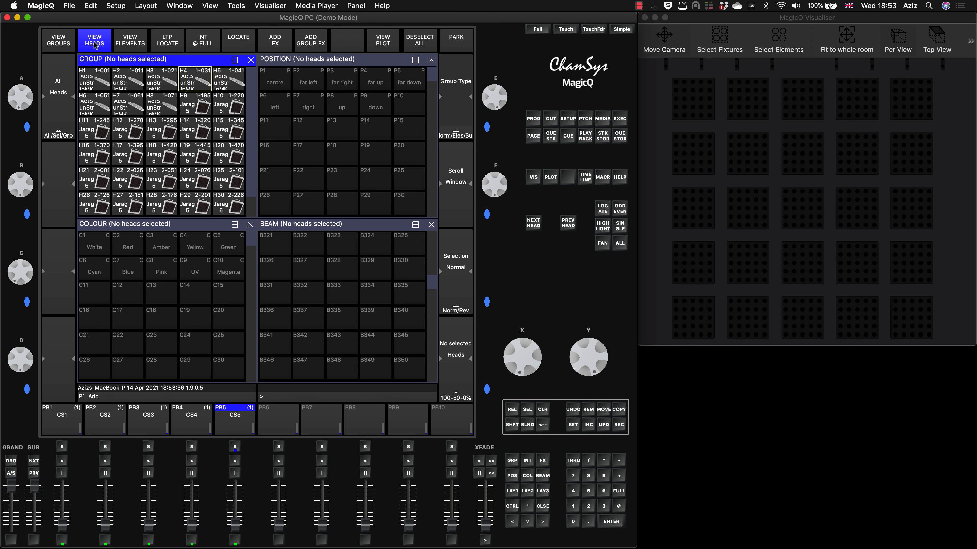
pyautogui.click(200, 107)
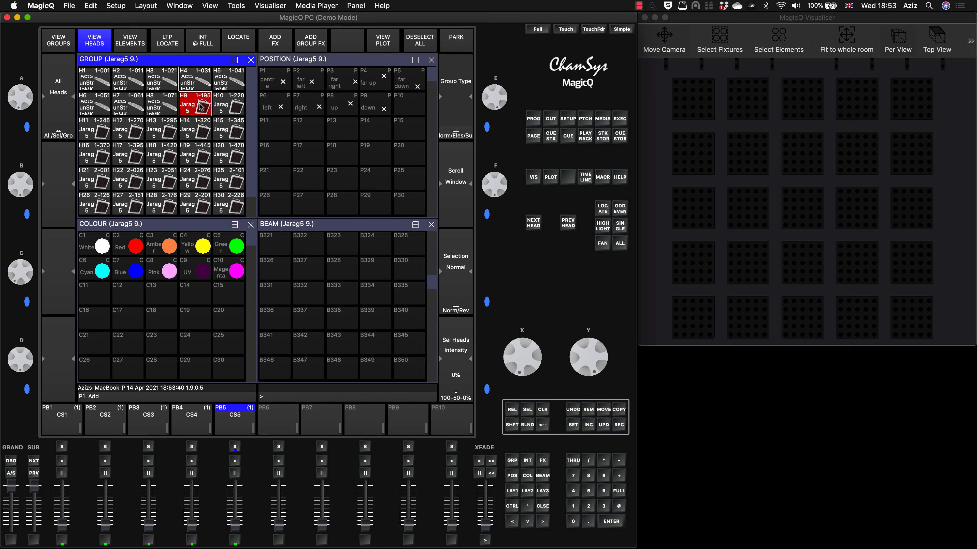
pyautogui.click(131, 39)
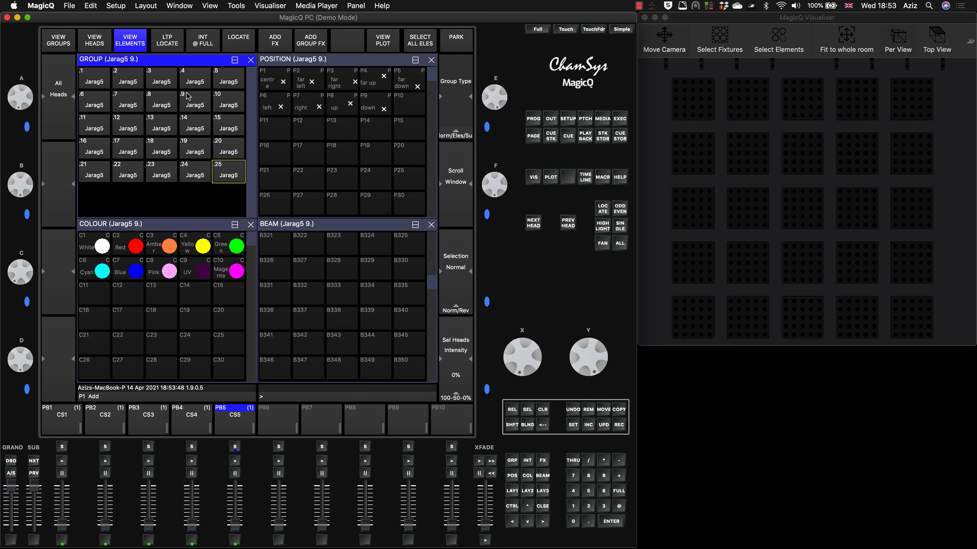
pyautogui.click(96, 80)
pyautogui.click(233, 79)
pyautogui.click(161, 127)
pyautogui.click(95, 177)
pyautogui.click(237, 178)
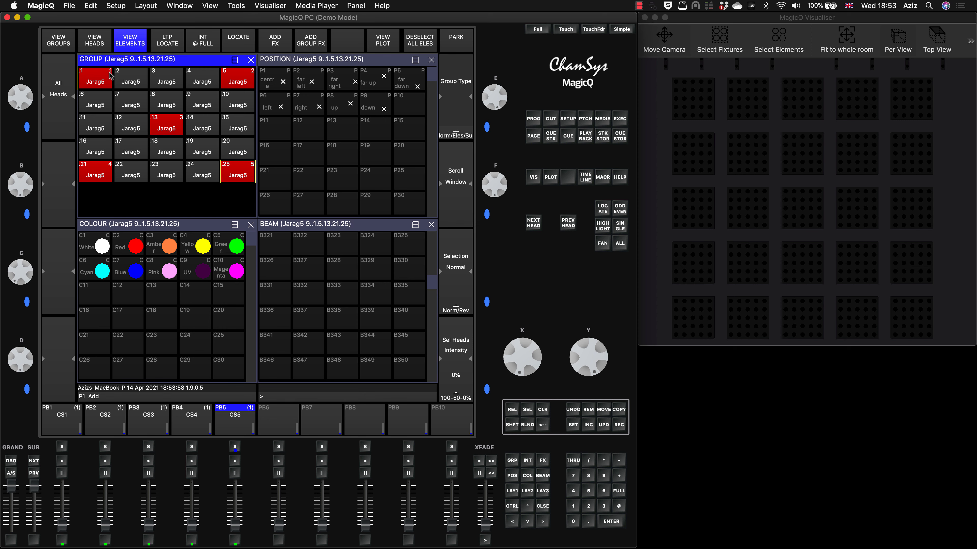
# Record the selected Jarag5 elements as a new group in slot G15.
pyautogui.click(57, 40)
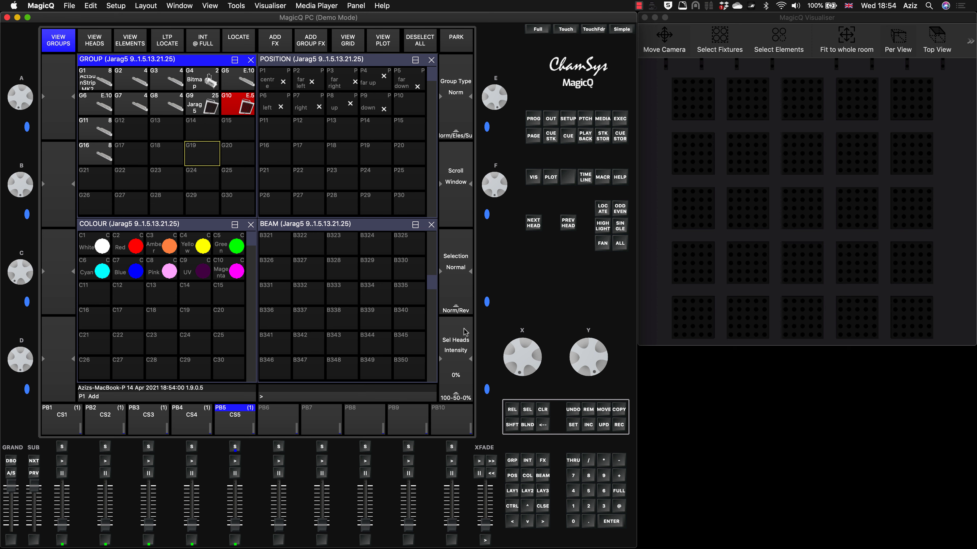
pyautogui.click(620, 425)
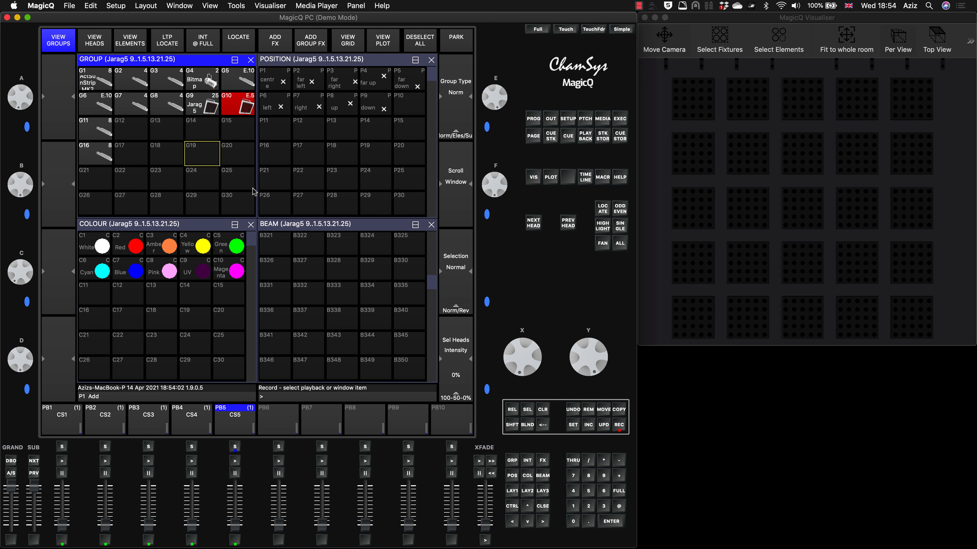
pyautogui.click(241, 130)
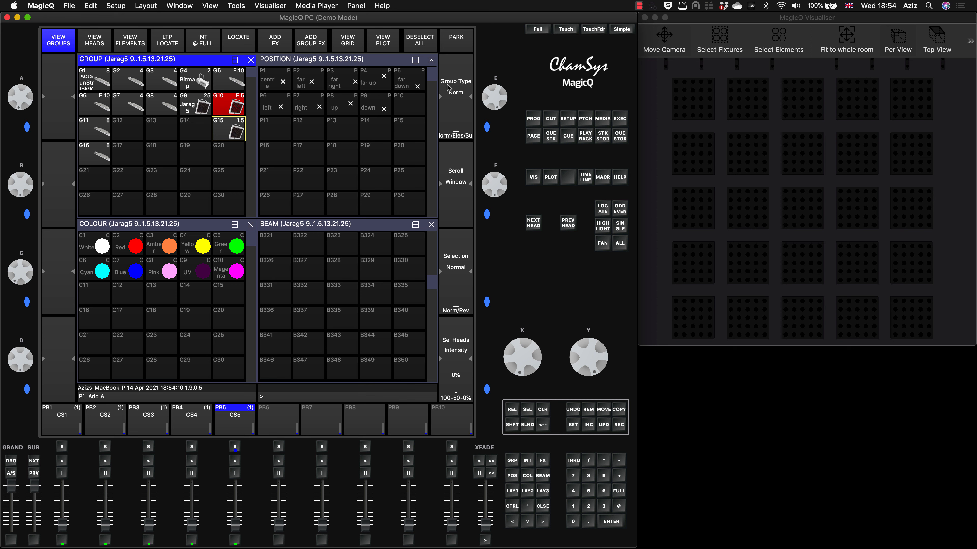
# Change group G15's group type to Elements and clear the programmer.
pyautogui.click(455, 123)
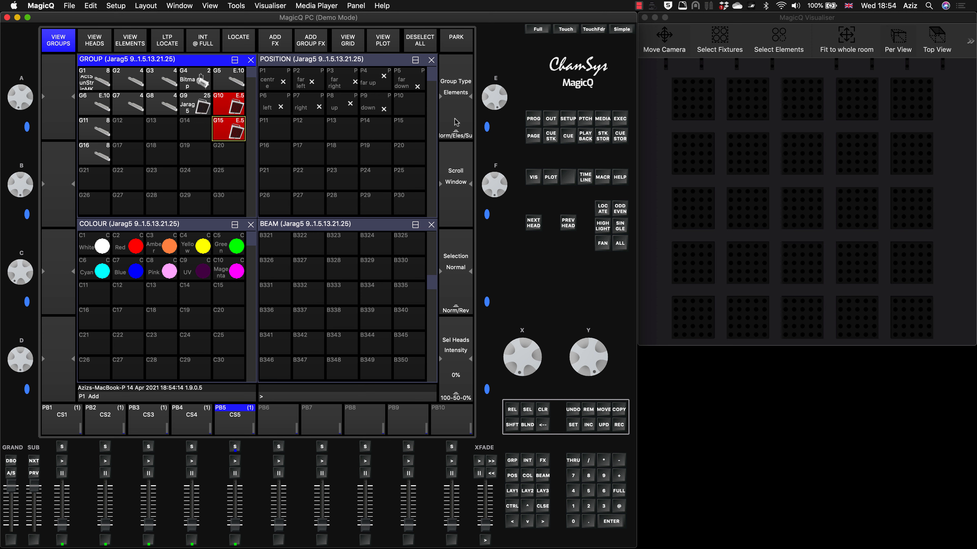
pyautogui.click(234, 131)
pyautogui.click(543, 409)
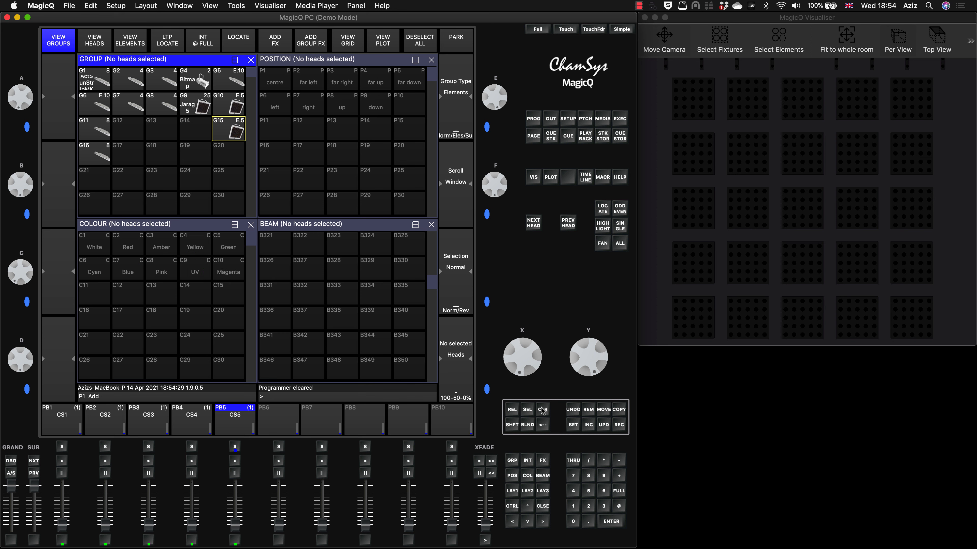
# Try locating element group G15 on its own, with no heads selected.
pyautogui.click(236, 133)
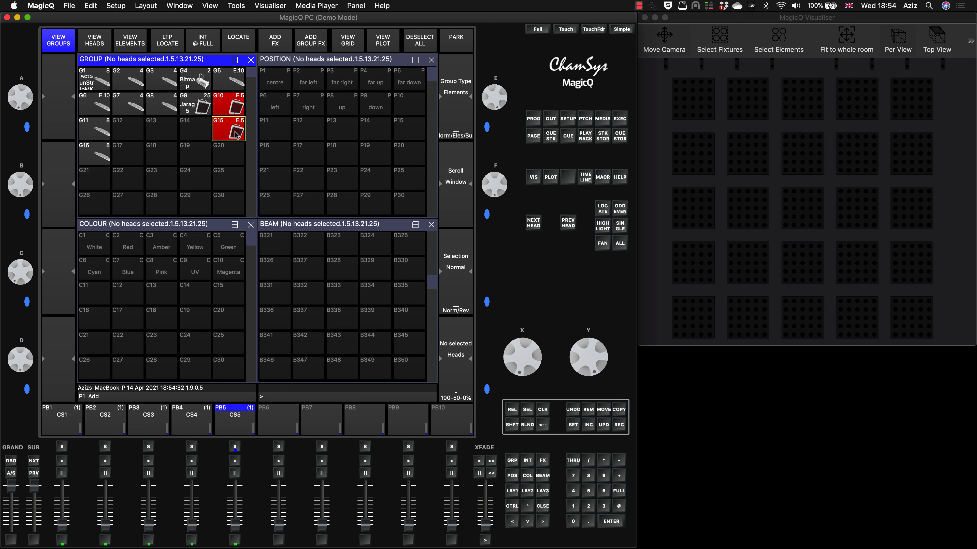
pyautogui.scroll(-10, 210, 82)
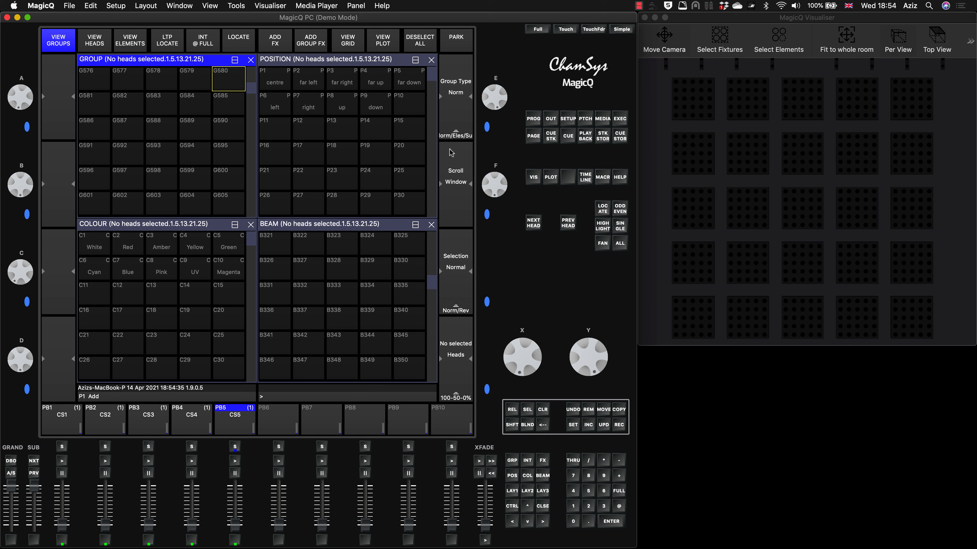
pyautogui.click(230, 78)
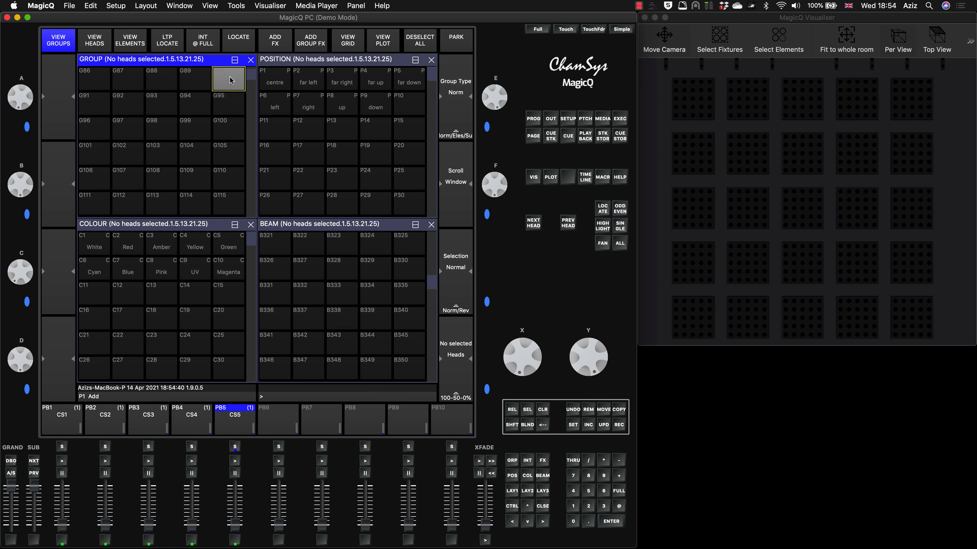
pyautogui.scroll(10, 230, 79)
pyautogui.click(236, 133)
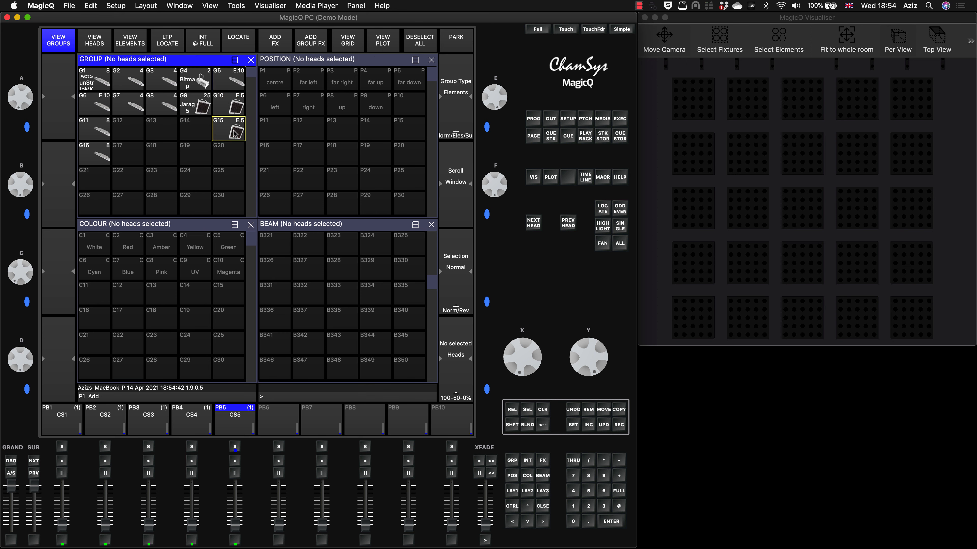
pyautogui.click(236, 133)
pyautogui.click(610, 209)
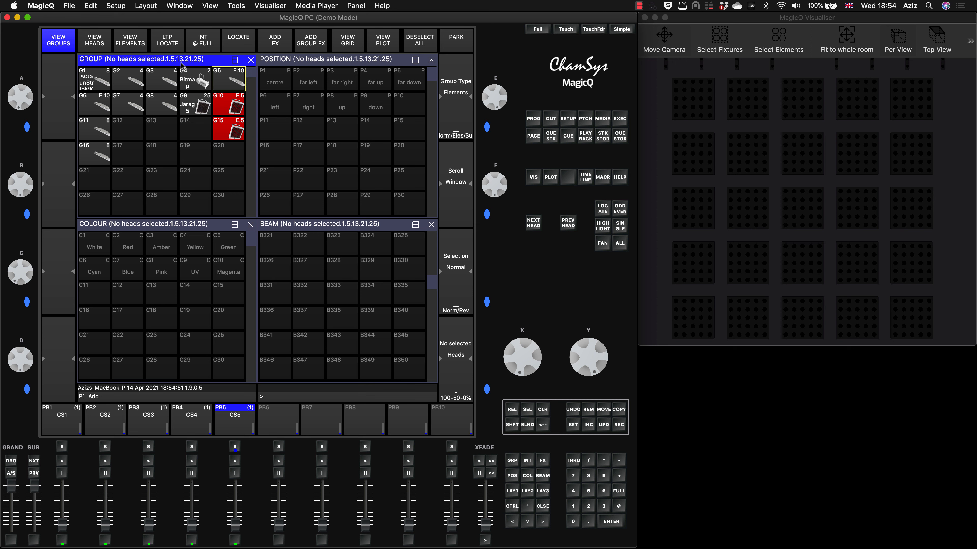
pyautogui.scroll(-6, 246, 142)
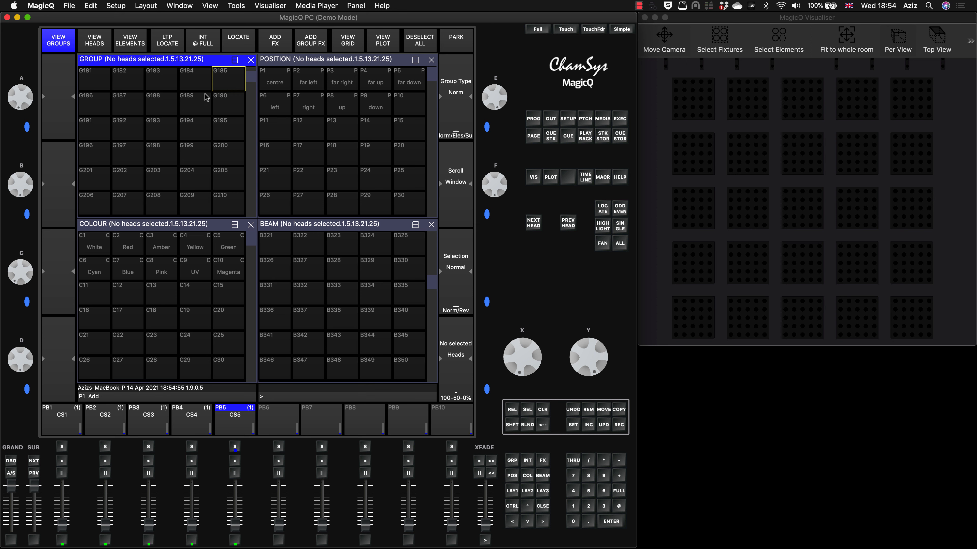
pyautogui.scroll(1, 206, 97)
pyautogui.scroll(5, 208, 100)
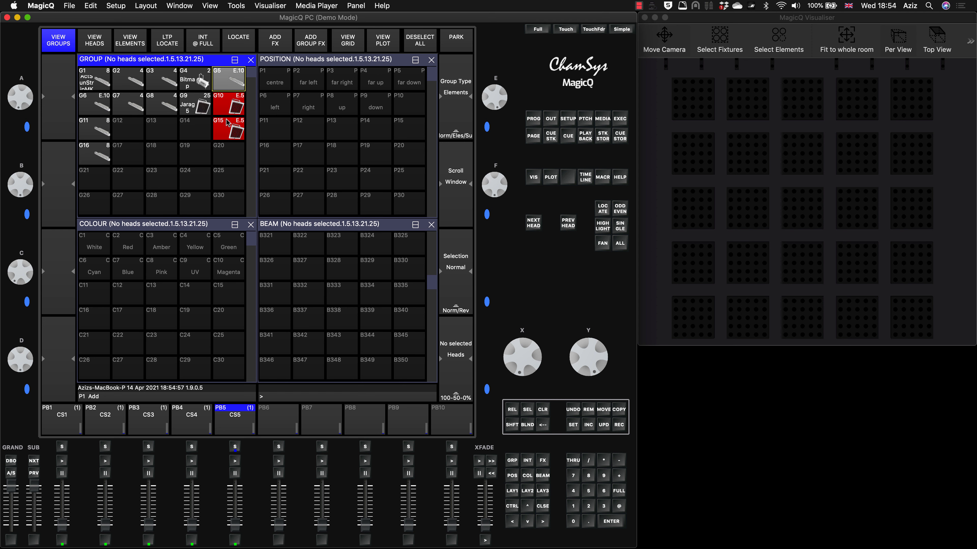
# Locate element group G15 across the Jarag5 heads in group G9, and clear the programmer.
pyautogui.click(195, 102)
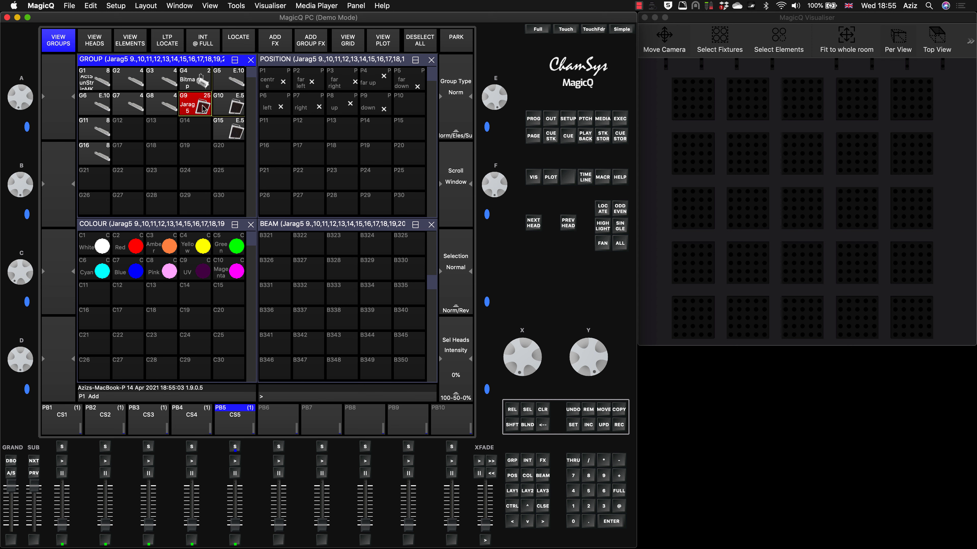
pyautogui.click(229, 129)
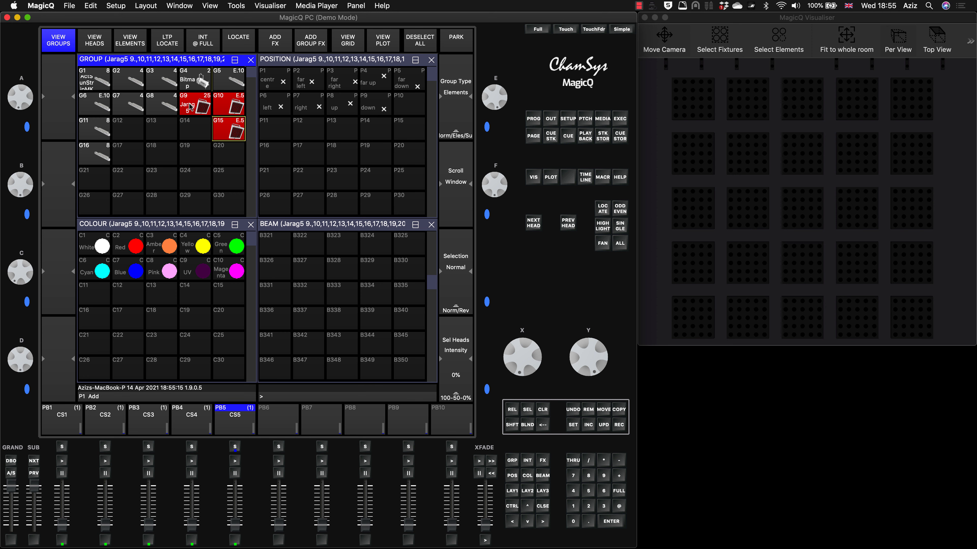
pyautogui.click(602, 208)
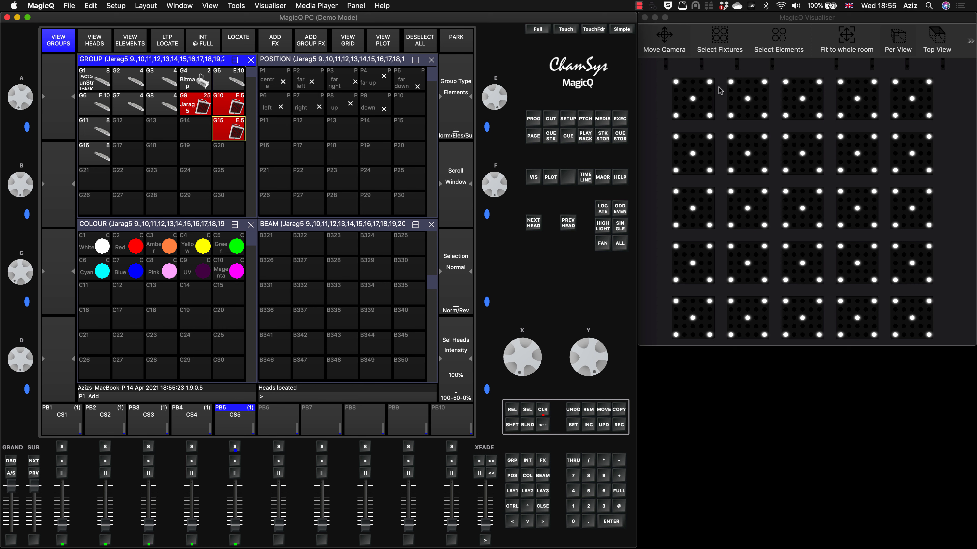
pyautogui.click(543, 410)
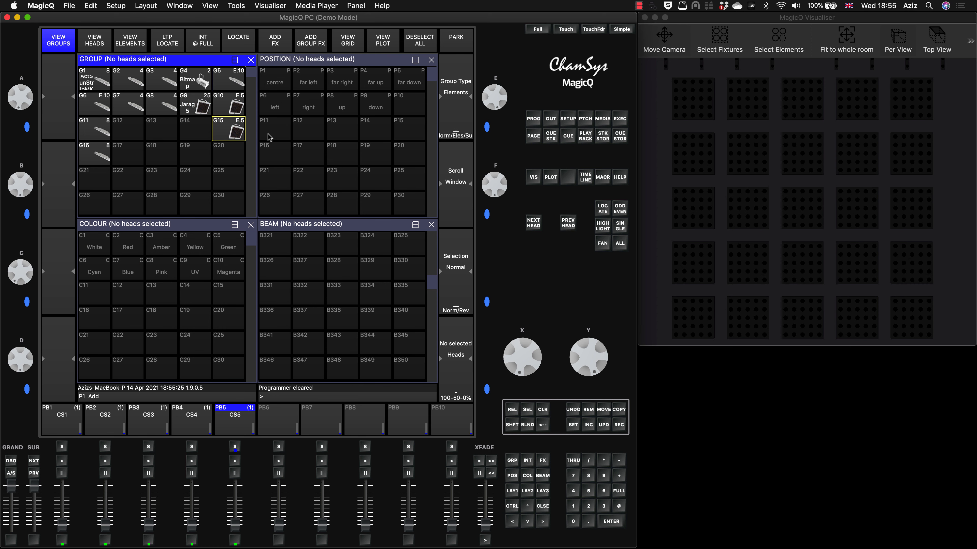
# Add the dim chase FX to Jarag5 group G9 combined with element group G15, using the Include elements option.
pyautogui.click(192, 107)
pyautogui.click(227, 128)
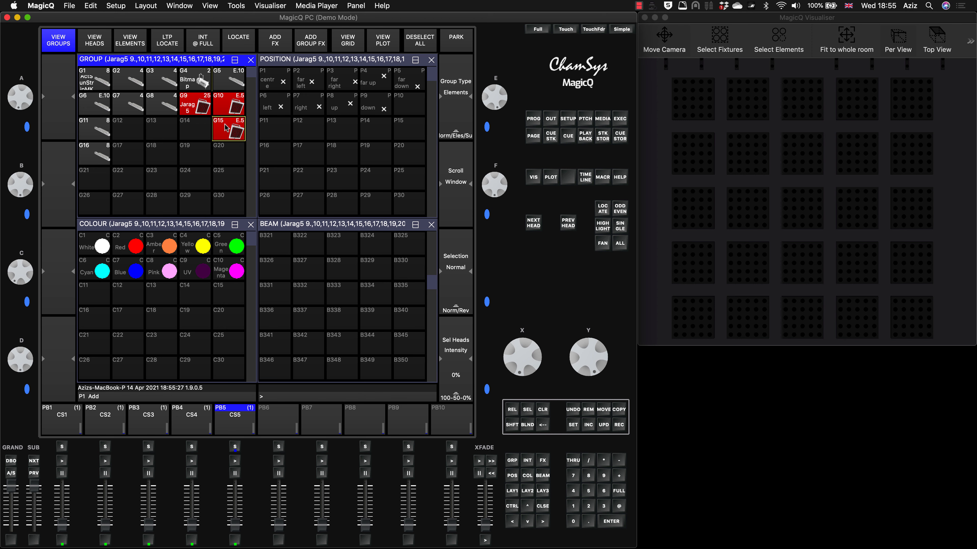
pyautogui.click(275, 37)
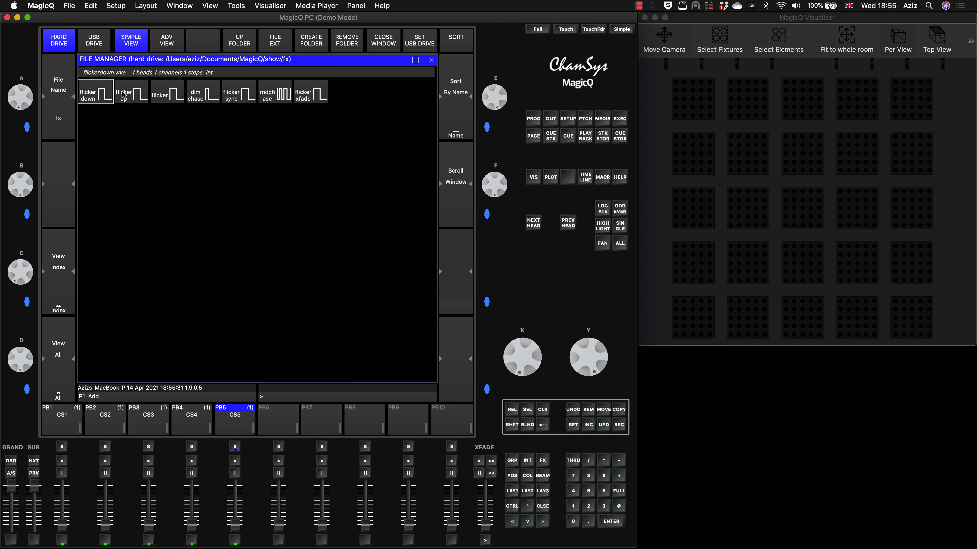
pyautogui.click(202, 95)
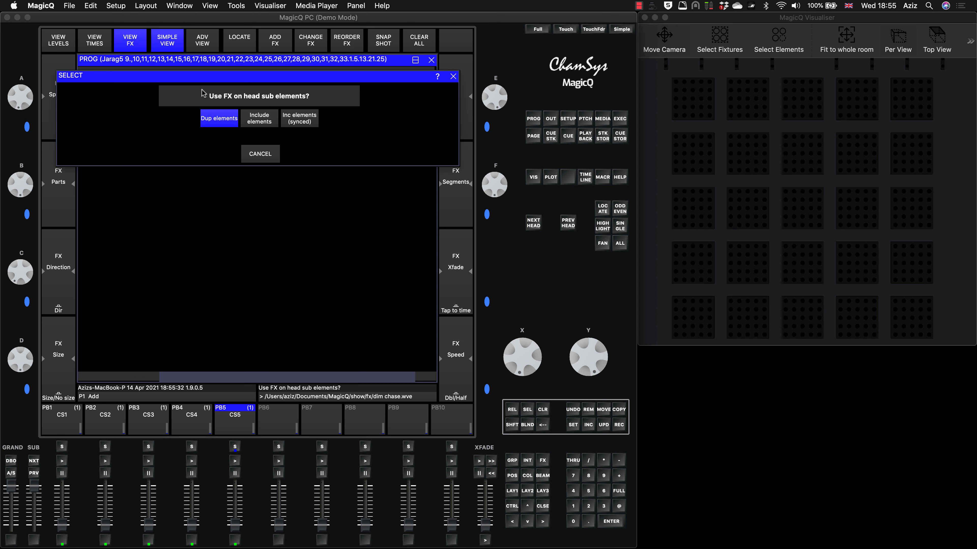
pyautogui.click(260, 118)
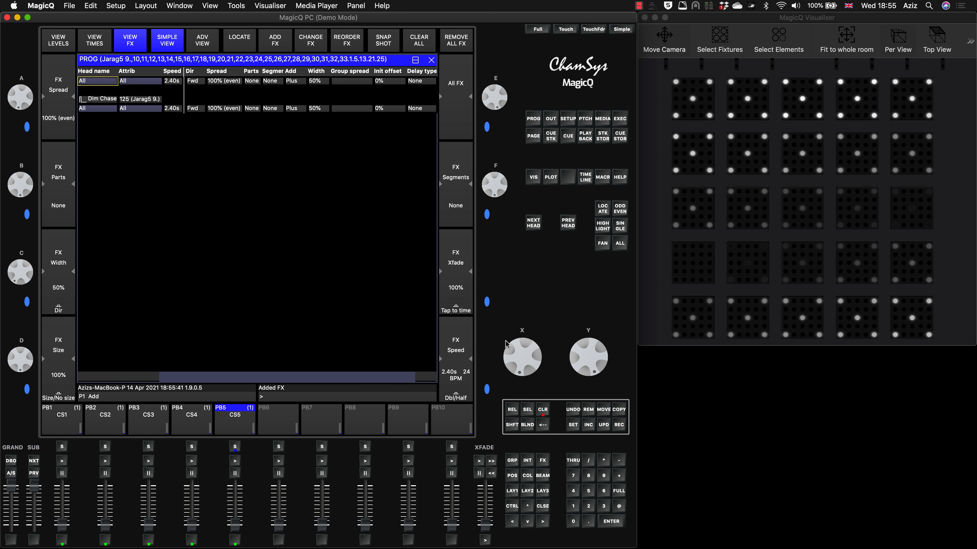
# Set the Dim Chase FX width to 22% and clear the programmer.
pyautogui.moveTo(28, 289); pyautogui.dragTo(24, 250)
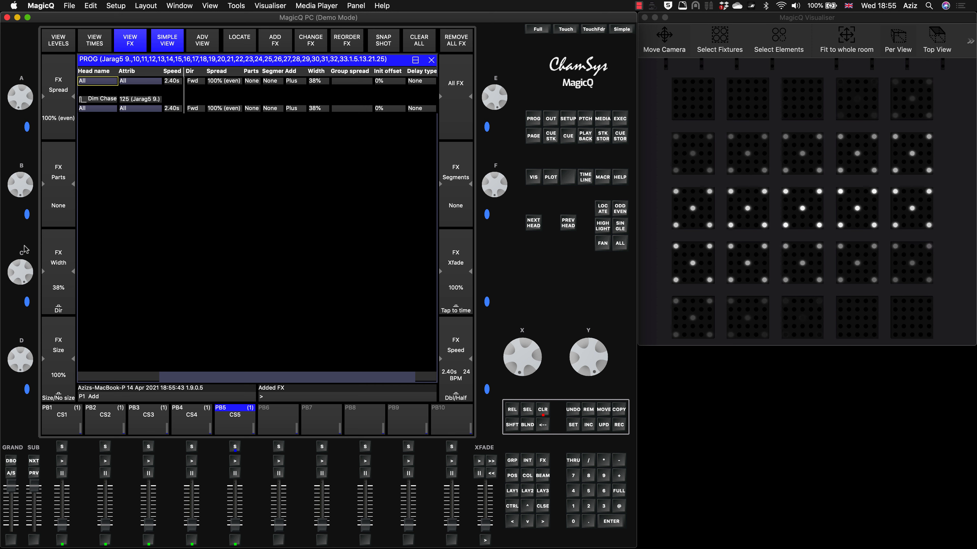
pyautogui.moveTo(26, 287); pyautogui.dragTo(21, 251)
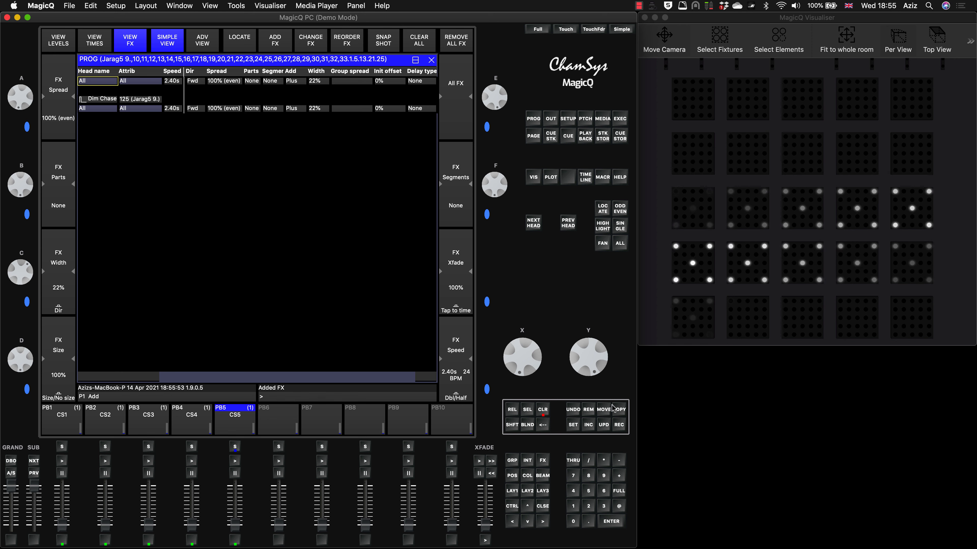
pyautogui.click(542, 410)
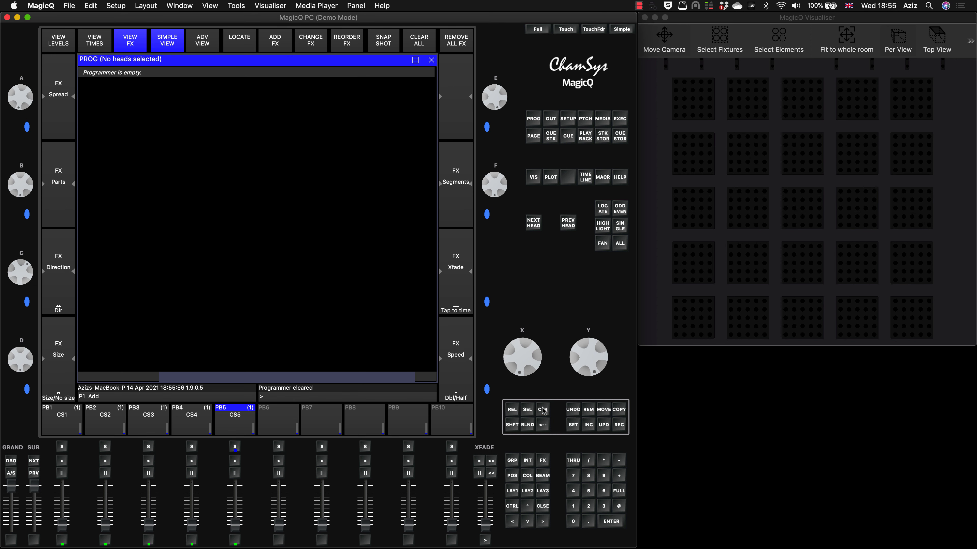
# Preview cue stack CS5 from playback PB5 on the LED strips in the visualiser, and bring its fader back down.
pyautogui.click(513, 492)
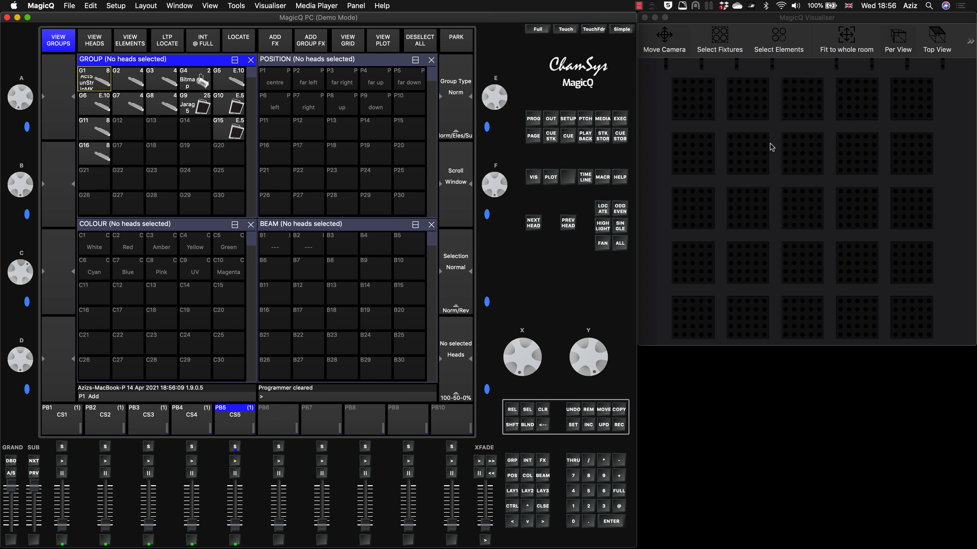
pyautogui.moveTo(771, 146); pyautogui.dragTo(777, 192)
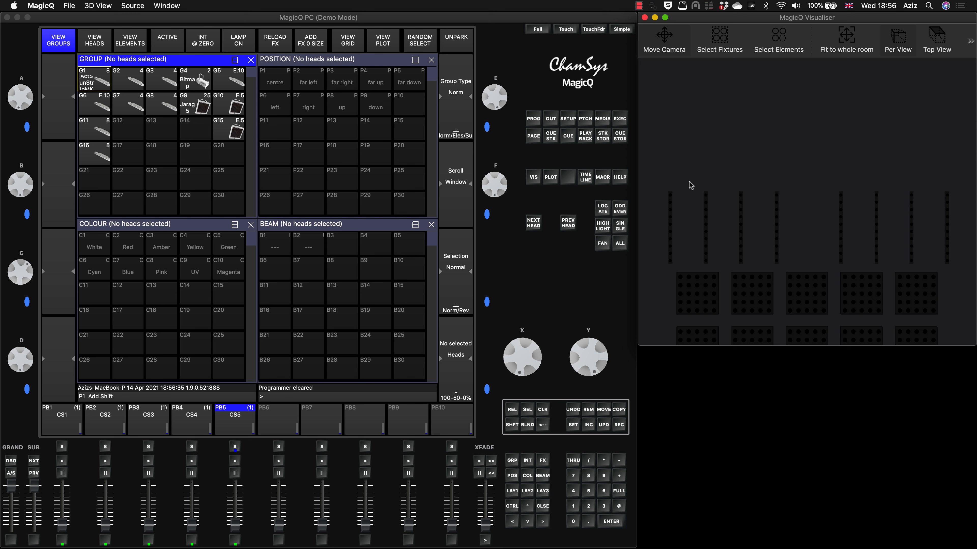
pyautogui.click(233, 525)
pyautogui.click(234, 447)
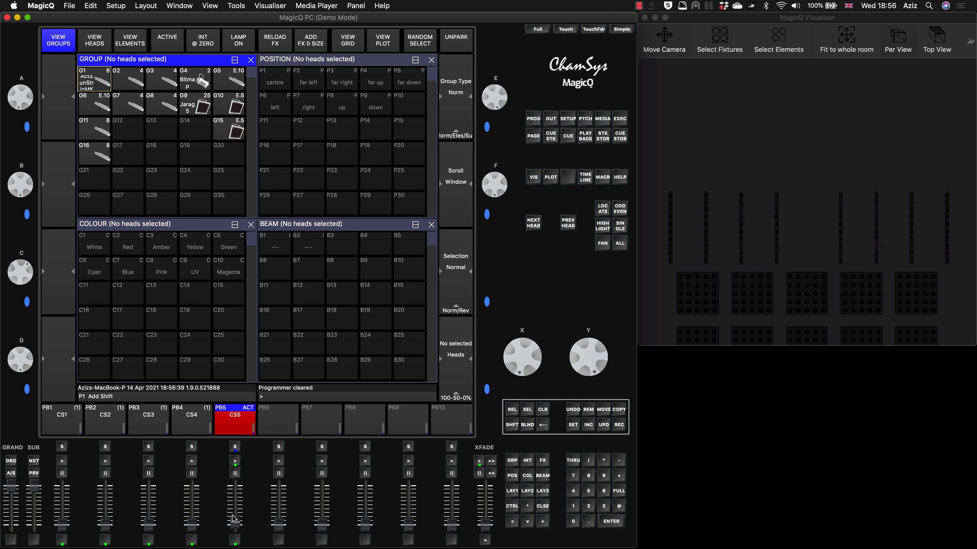
pyautogui.moveTo(234, 522); pyautogui.dragTo(235, 457)
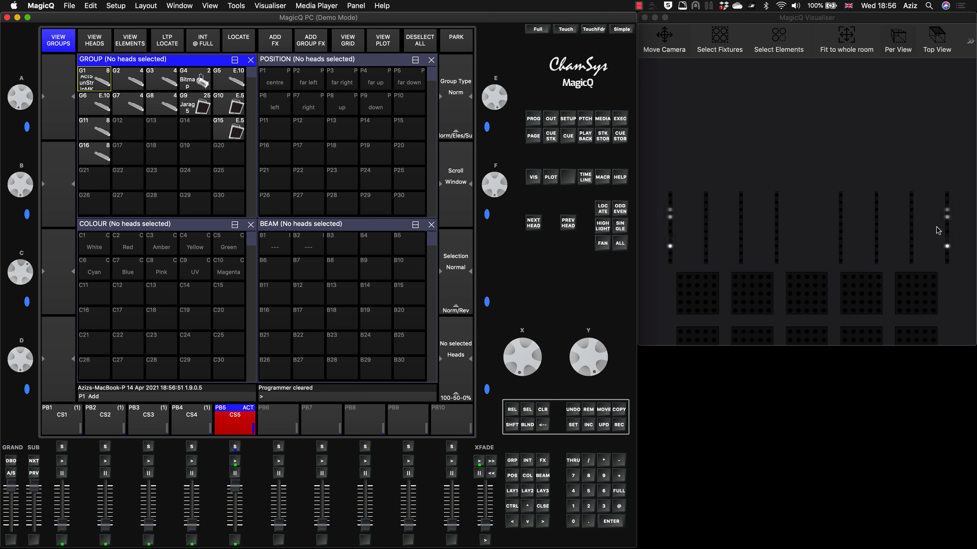
pyautogui.moveTo(235, 487); pyautogui.dragTo(236, 539)
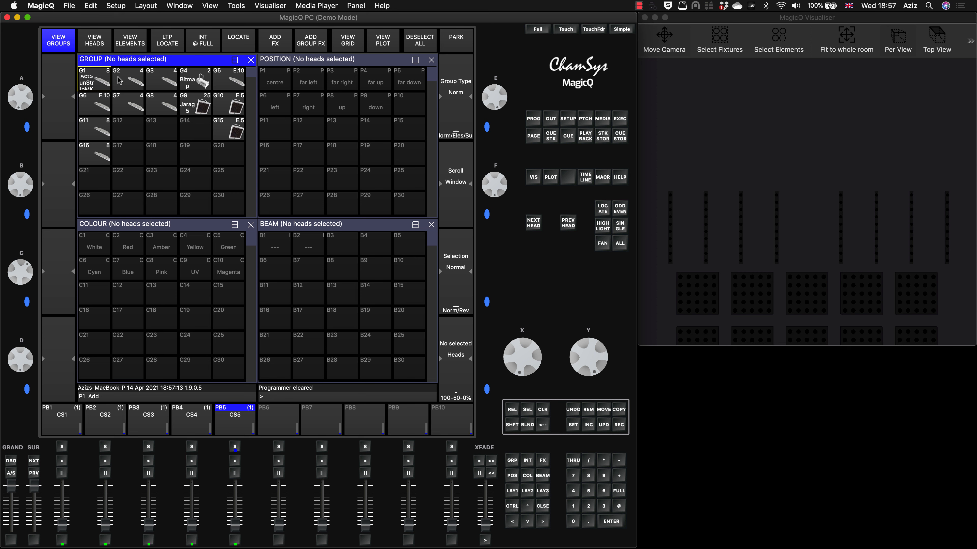
# Select the elements of ActSunStripMK2 head 1 from the centre outwards, in the order 6, 5, 7, 4, 8, 3, 9, 2, 10, 1.
pyautogui.click(98, 44)
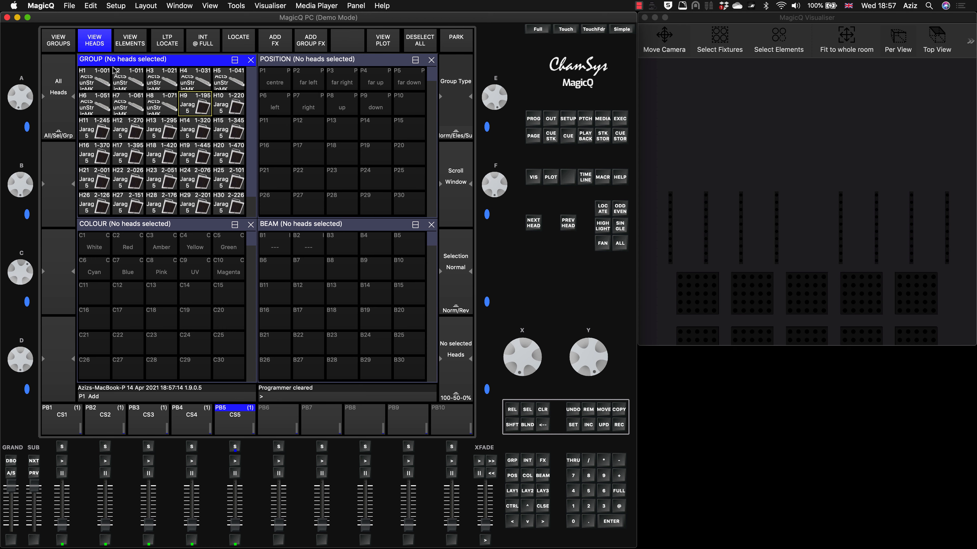
pyautogui.click(98, 80)
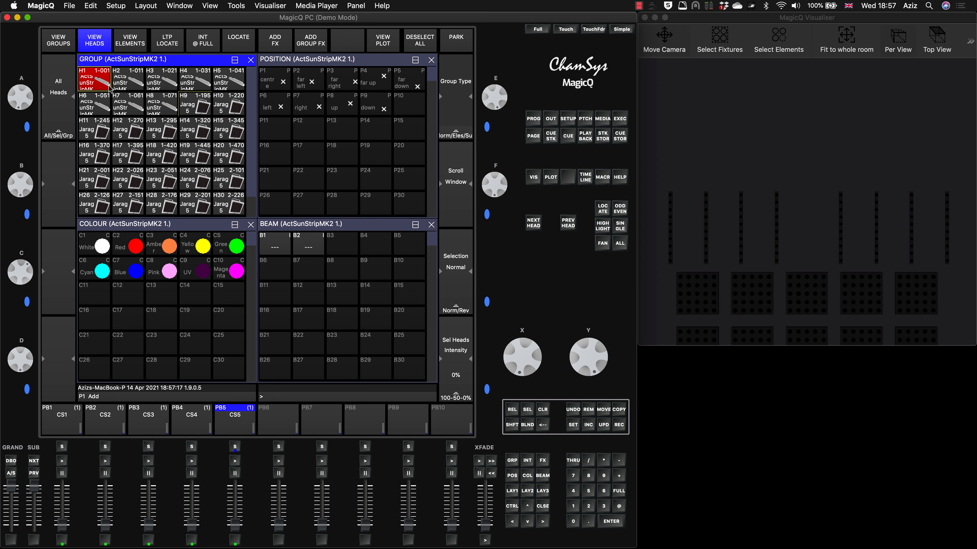
pyautogui.click(136, 40)
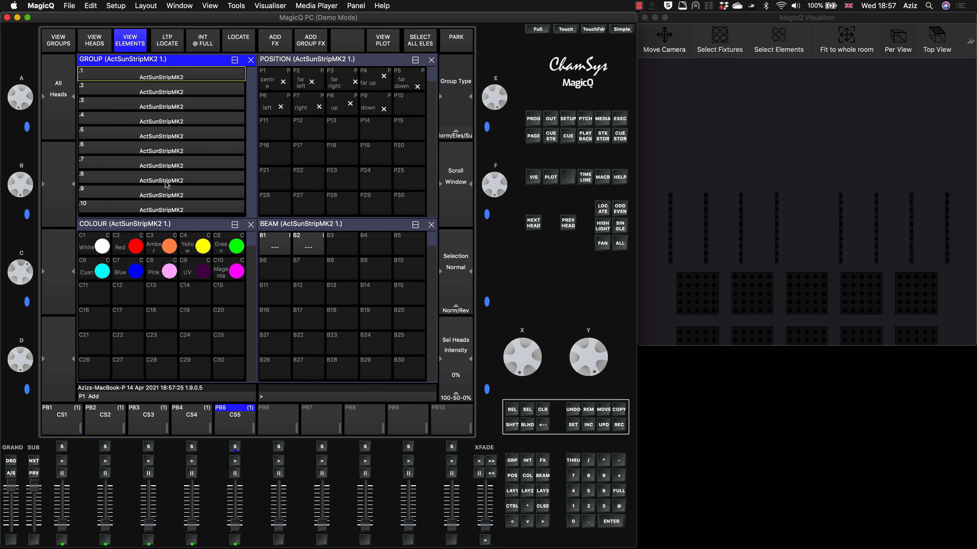
pyautogui.click(161, 145)
pyautogui.click(161, 132)
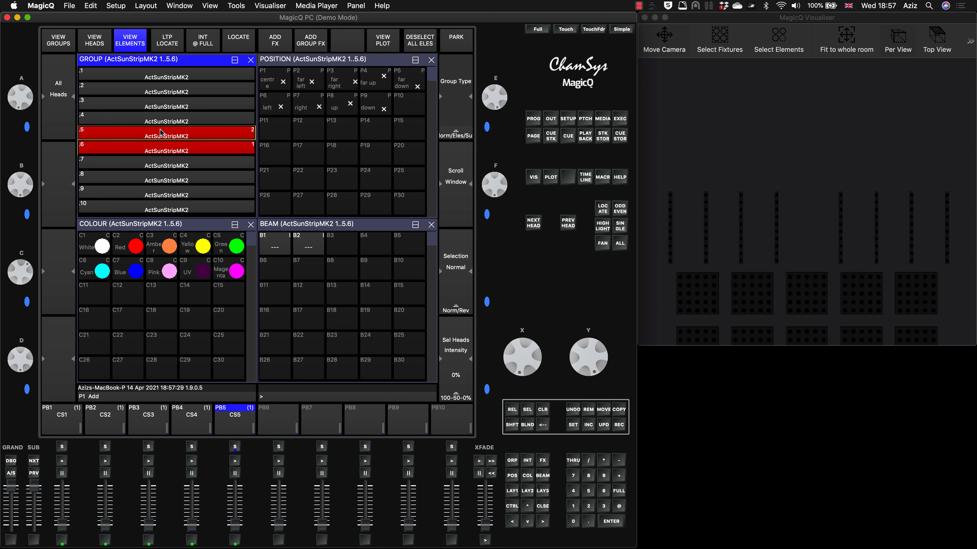
pyautogui.click(160, 162)
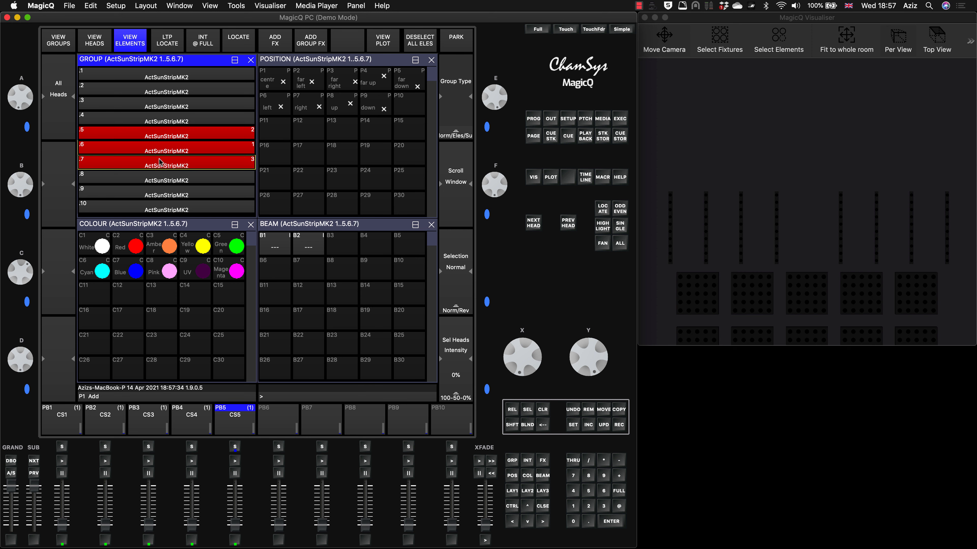
pyautogui.click(161, 115)
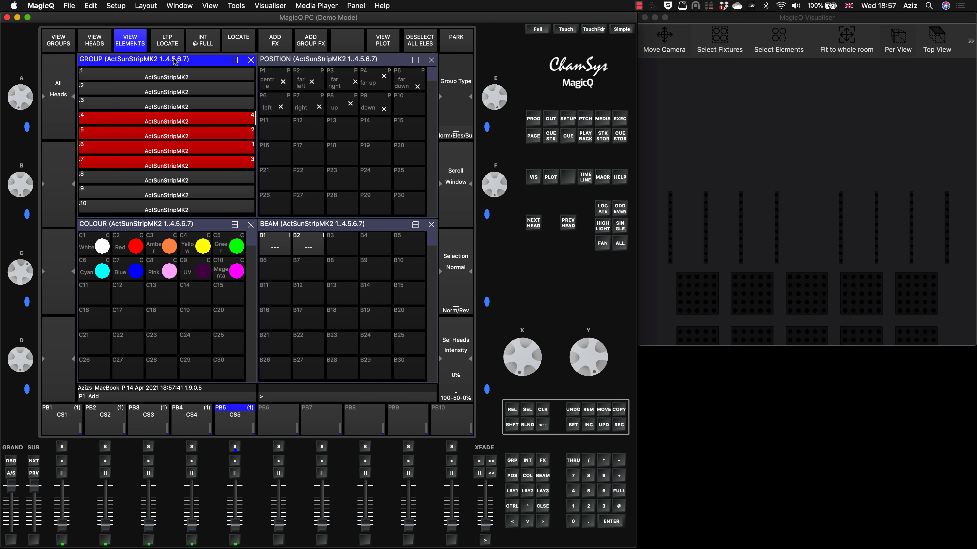
pyautogui.click(150, 184)
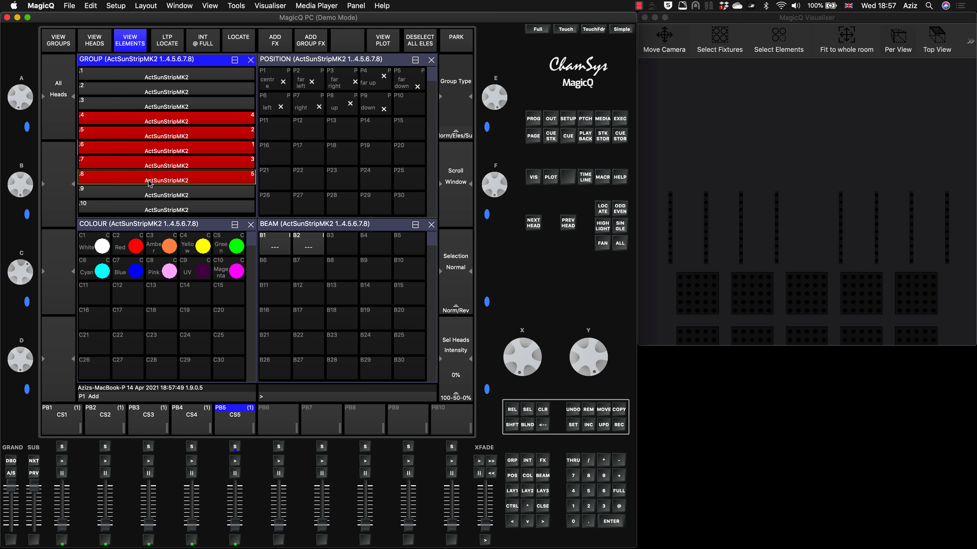
pyautogui.click(172, 102)
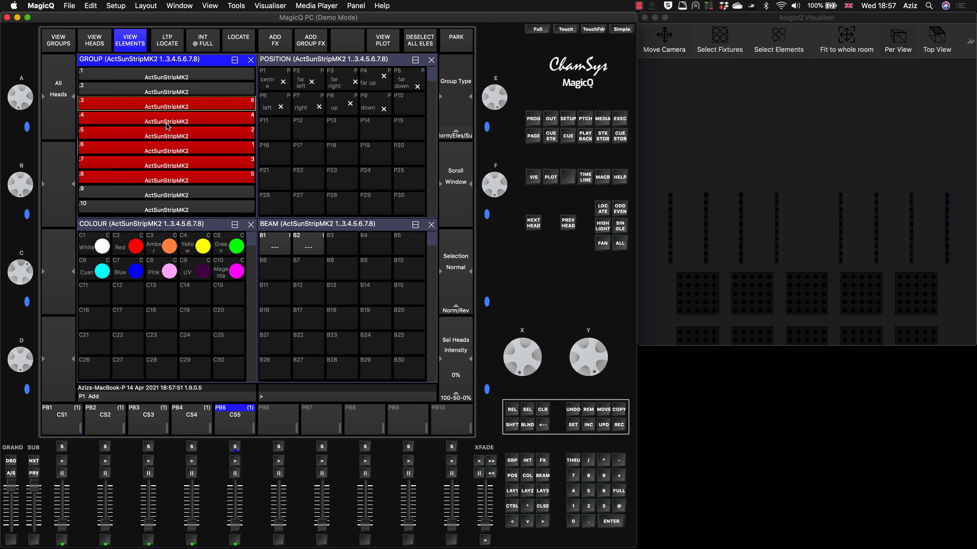
pyautogui.click(159, 194)
pyautogui.click(177, 91)
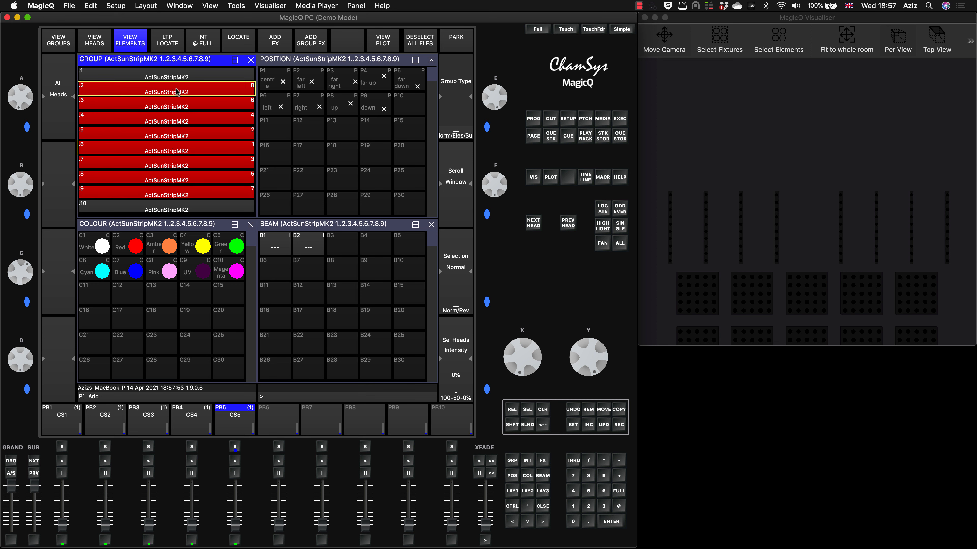
pyautogui.click(172, 207)
pyautogui.click(179, 74)
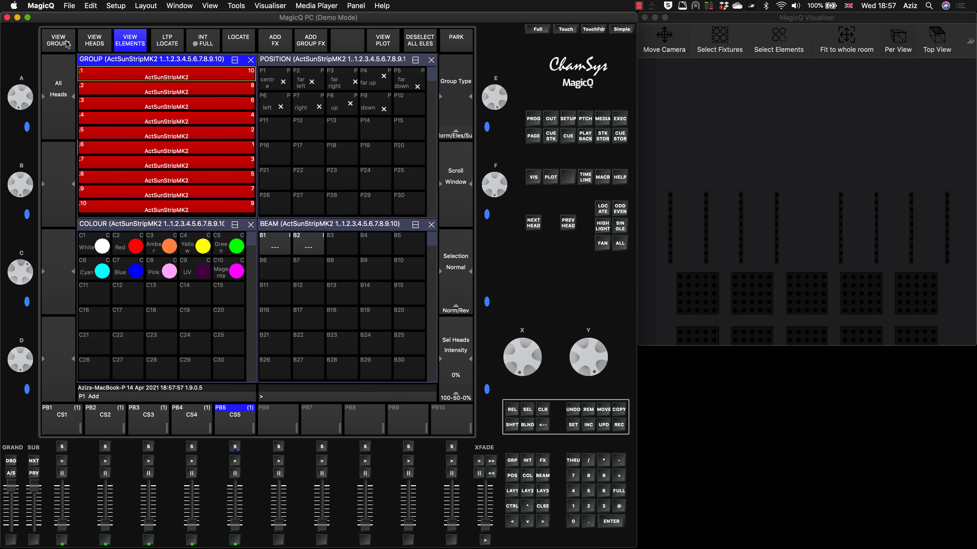
# Record the element selection as group G13 with its group type set to Elements, and clear the programmer.
pyautogui.click(57, 41)
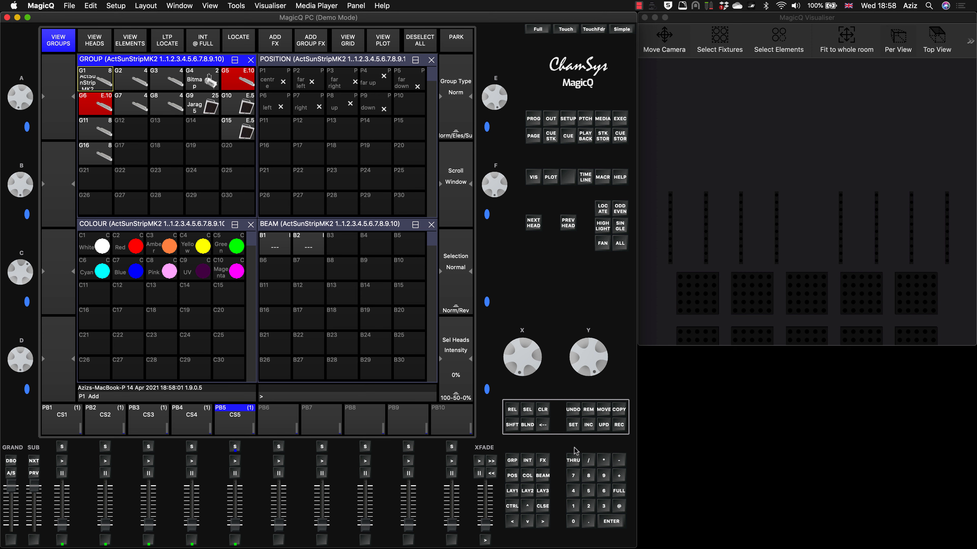
pyautogui.click(619, 424)
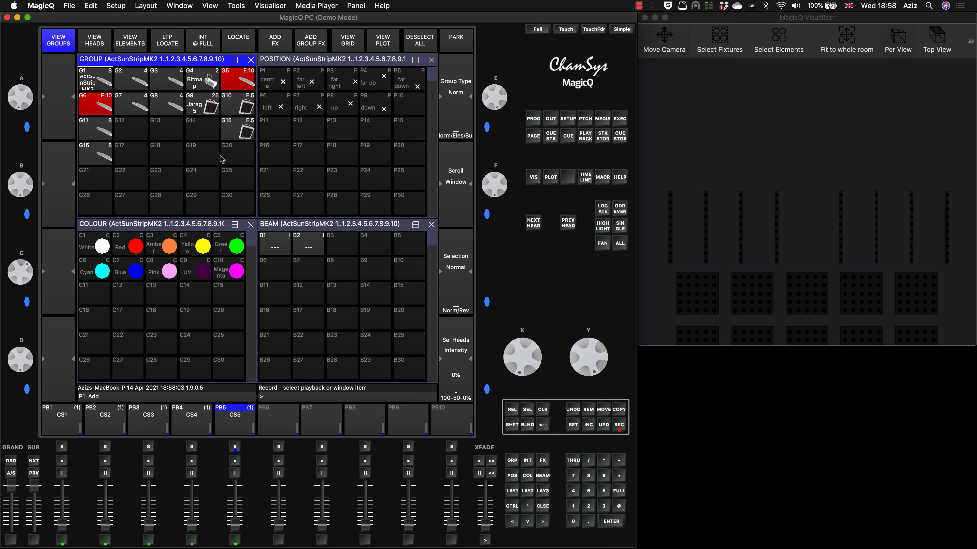
pyautogui.click(158, 129)
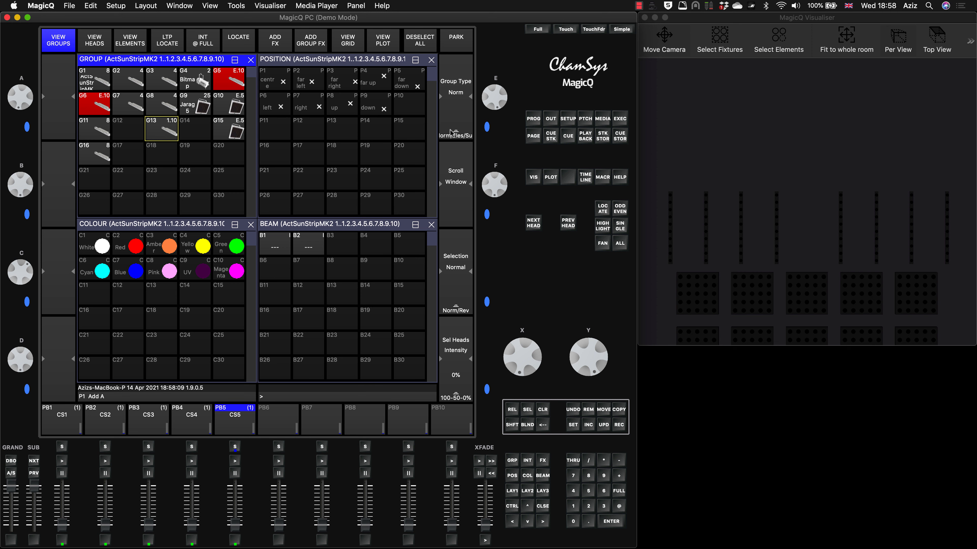
pyautogui.click(544, 414)
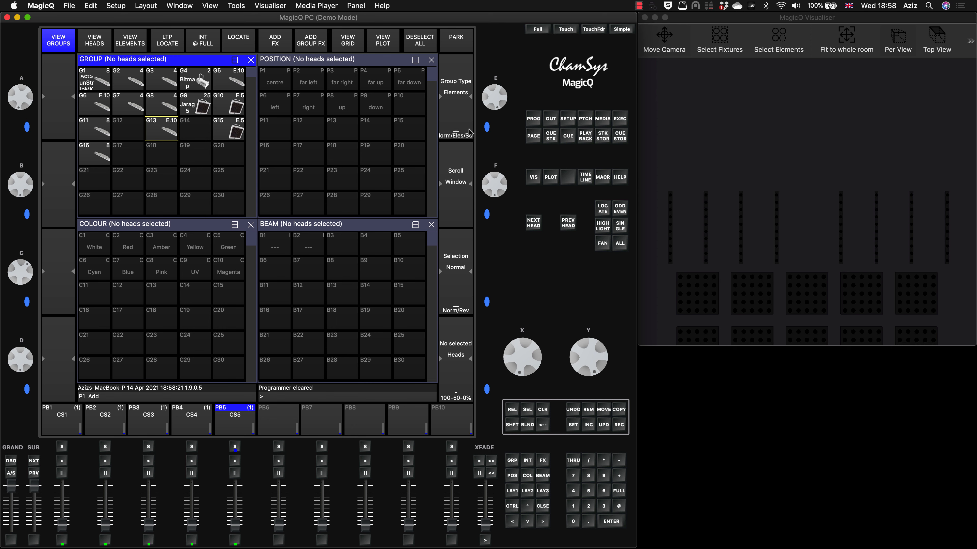
# Examine which ActSunStripMK2 heads groups G2 and G3 contain and in what order, and clear the programmer.
pyautogui.click(131, 78)
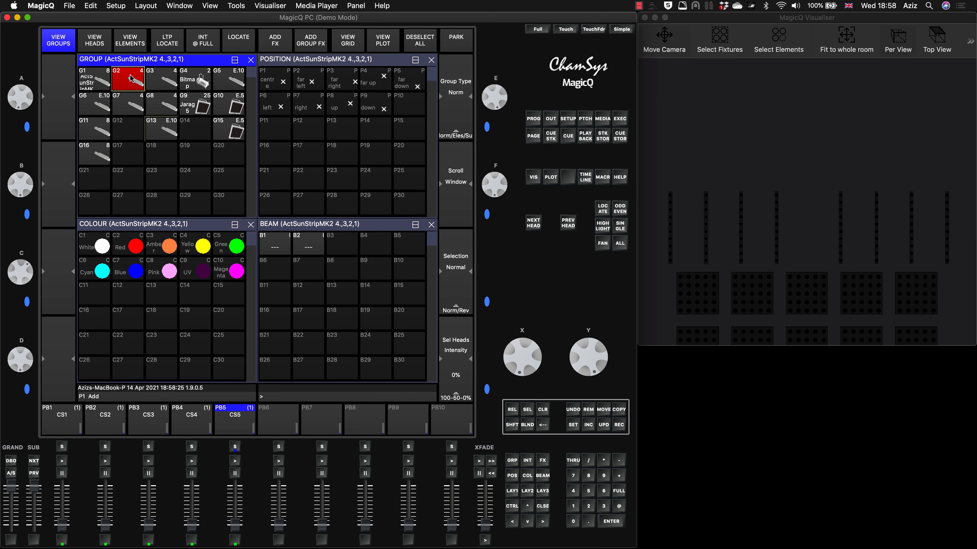
pyautogui.scroll(-15, 180, 120)
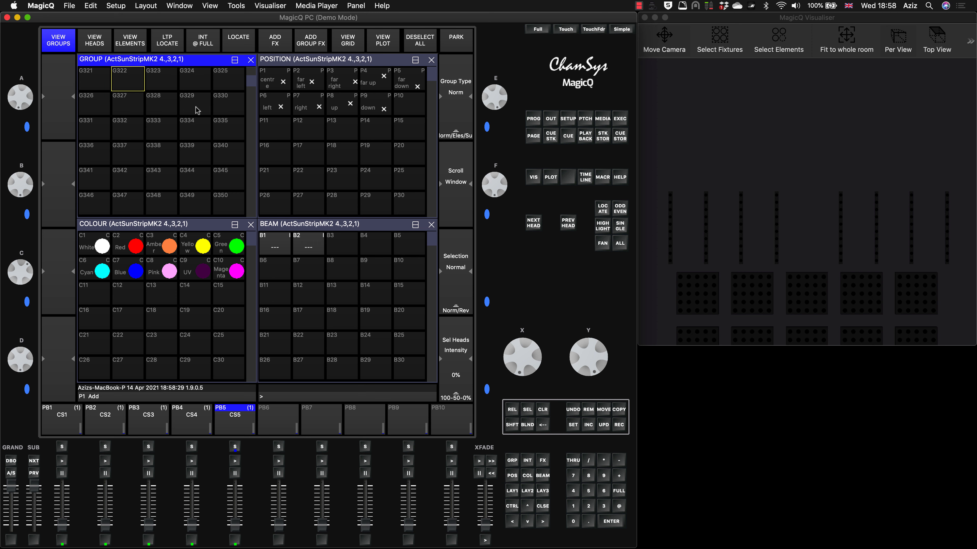
pyautogui.scroll(5, 196, 111)
pyautogui.scroll(8, 196, 111)
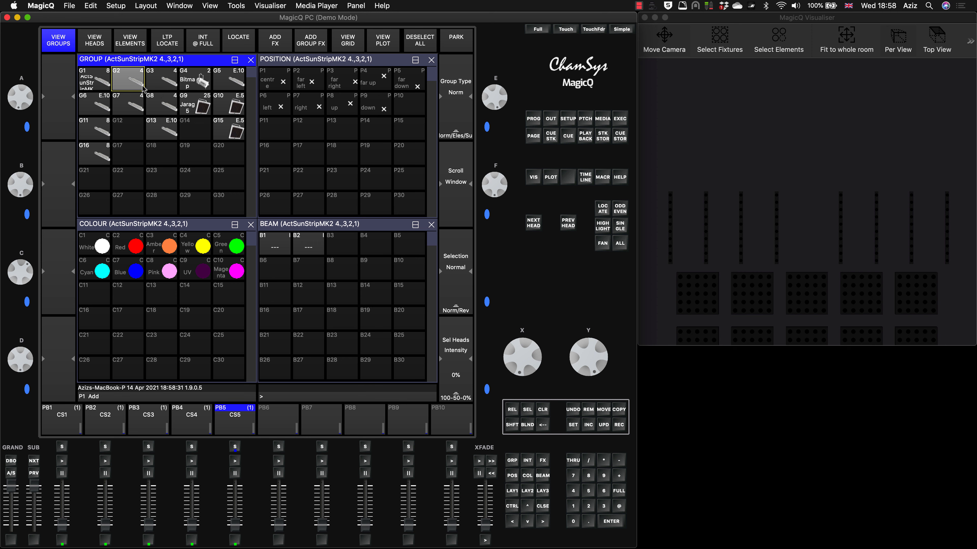
pyautogui.click(137, 79)
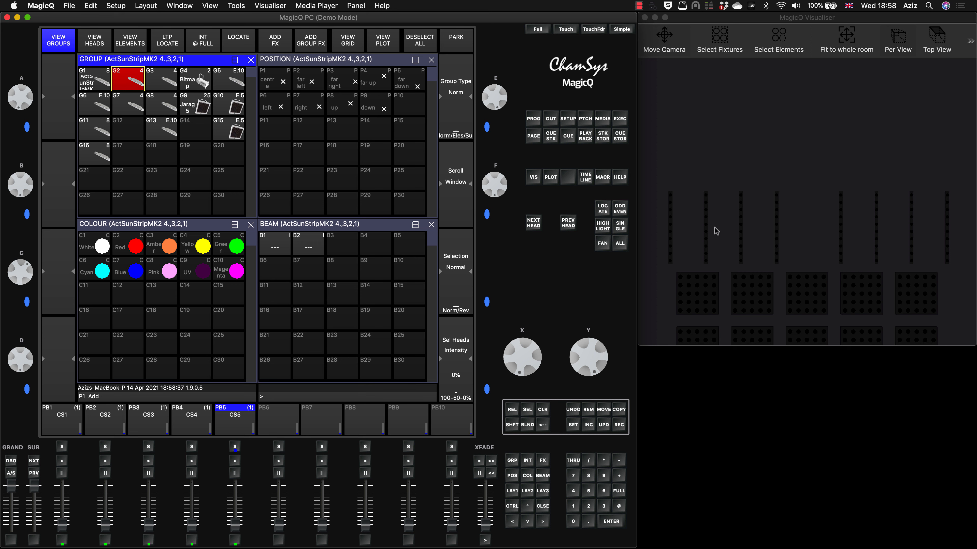
pyautogui.click(161, 81)
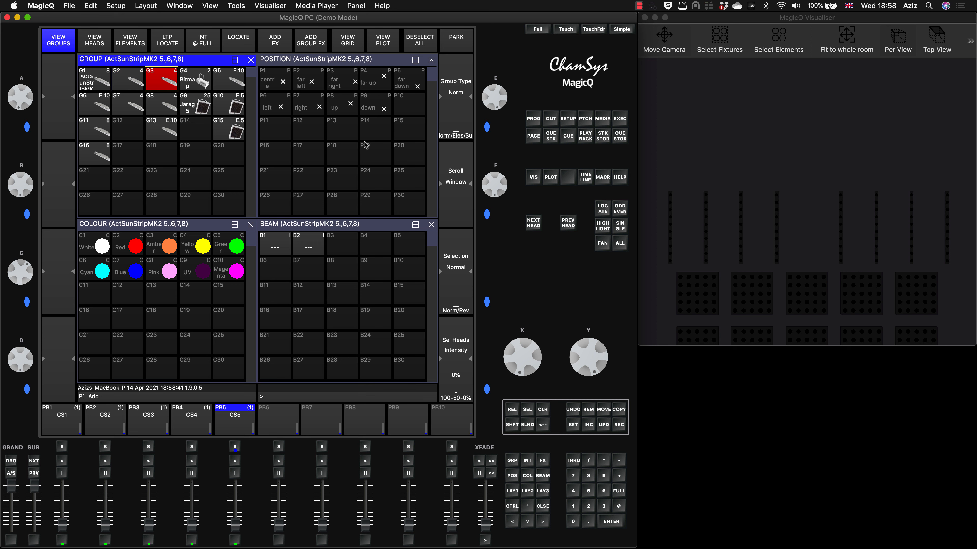
pyautogui.click(93, 42)
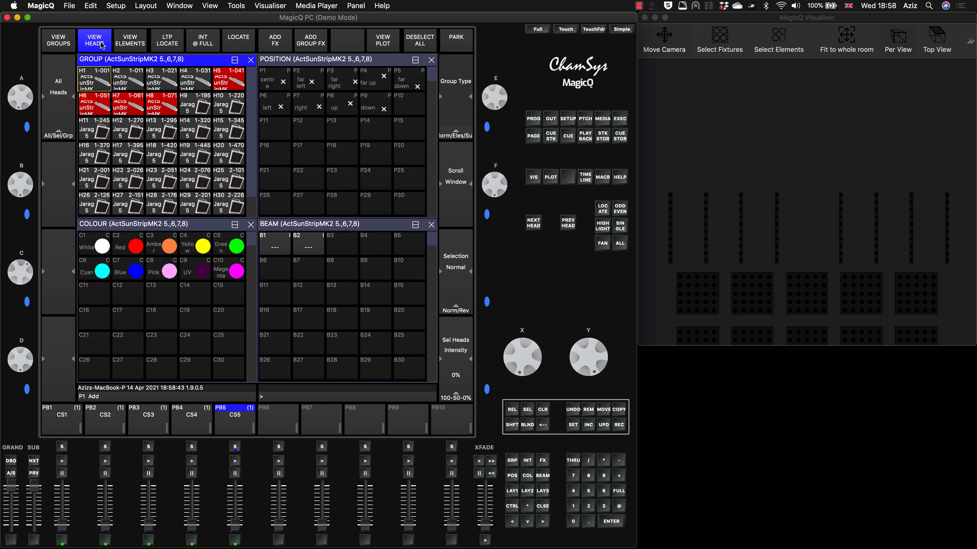
pyautogui.click(543, 410)
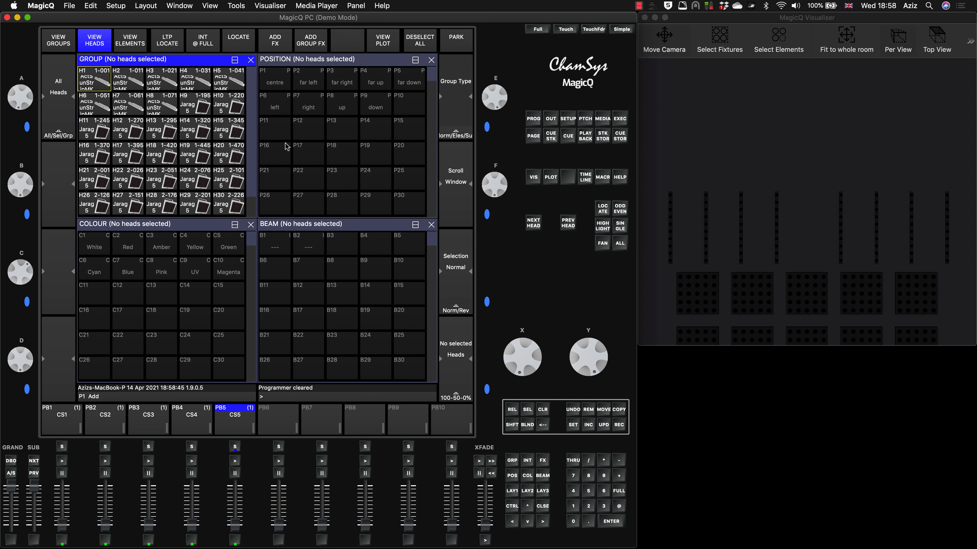
# Demonstrate the G2 head order by selecting ActSunStripMK2 heads 4, 3, 2 and 1 in turn, and clear the programmer.
pyautogui.click(195, 79)
pyautogui.keyDown('shift'); pyautogui.click(160, 81); pyautogui.keyUp('shift')
pyautogui.keyDown('shift'); pyautogui.click(128, 81); pyautogui.keyUp('shift')
pyautogui.keyDown('shift'); pyautogui.click(102, 80); pyautogui.keyUp('shift')
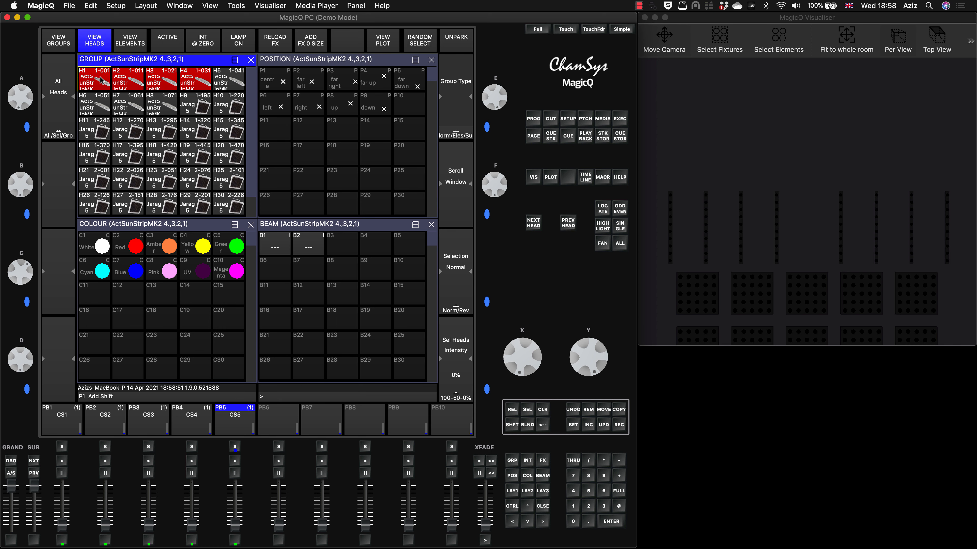
pyautogui.click(66, 41)
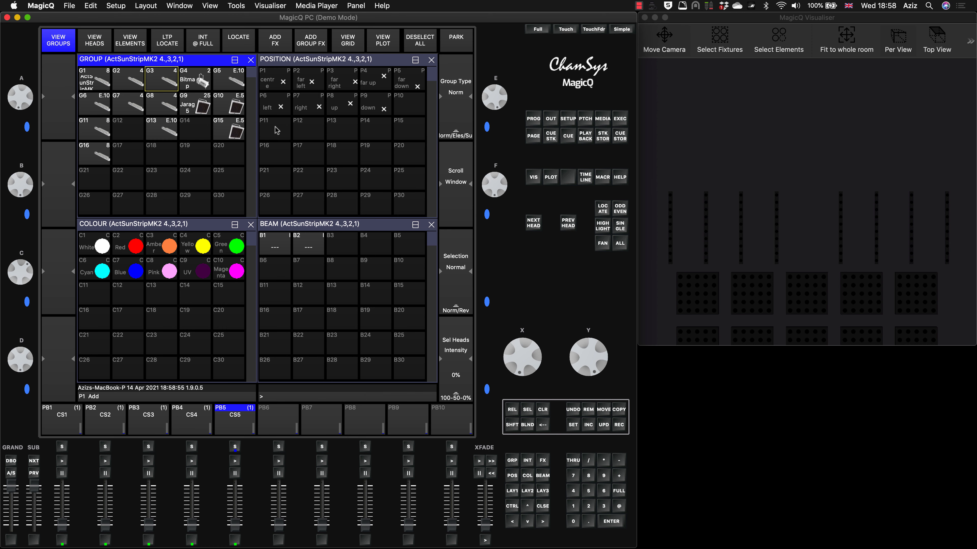
pyautogui.click(100, 40)
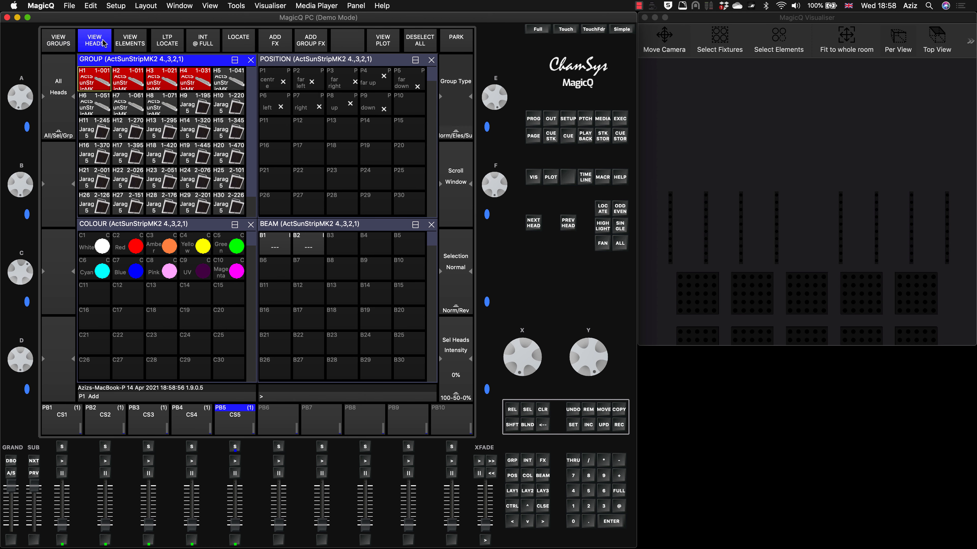
pyautogui.click(542, 410)
# Demonstrate the G3 head order by selecting ActSunStripMK2 heads 5, 6, 7 and 8 in turn, and clear the programmer.
pyautogui.click(226, 85)
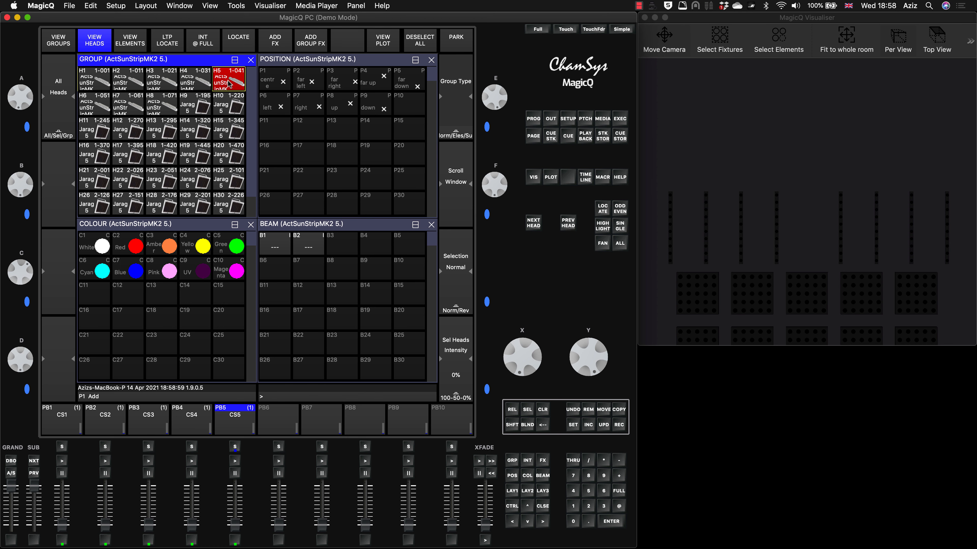
pyautogui.keyDown('shift'); pyautogui.click(103, 106); pyautogui.keyUp('shift')
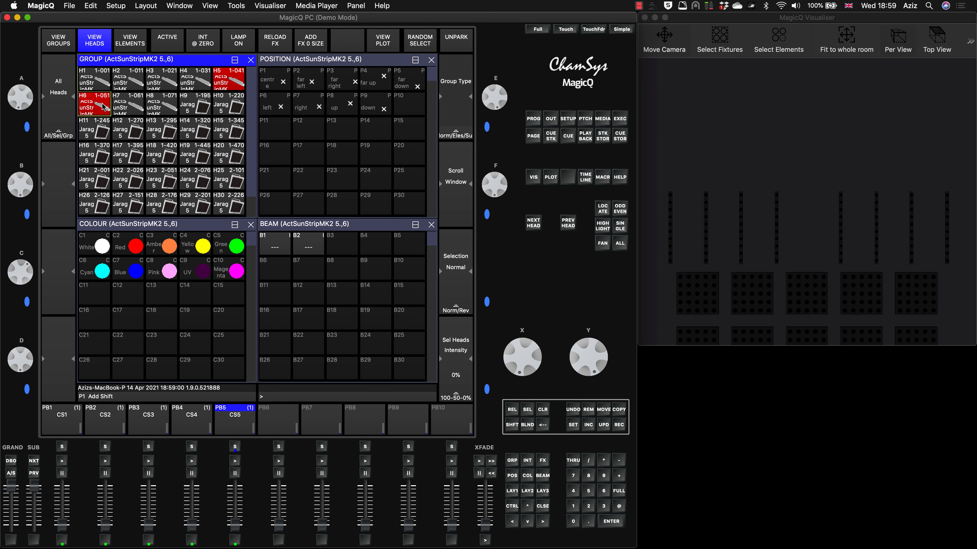
pyautogui.keyDown('shift'); pyautogui.click(130, 108); pyautogui.keyUp('shift')
pyautogui.keyDown('shift'); pyautogui.click(164, 108); pyautogui.keyUp('shift')
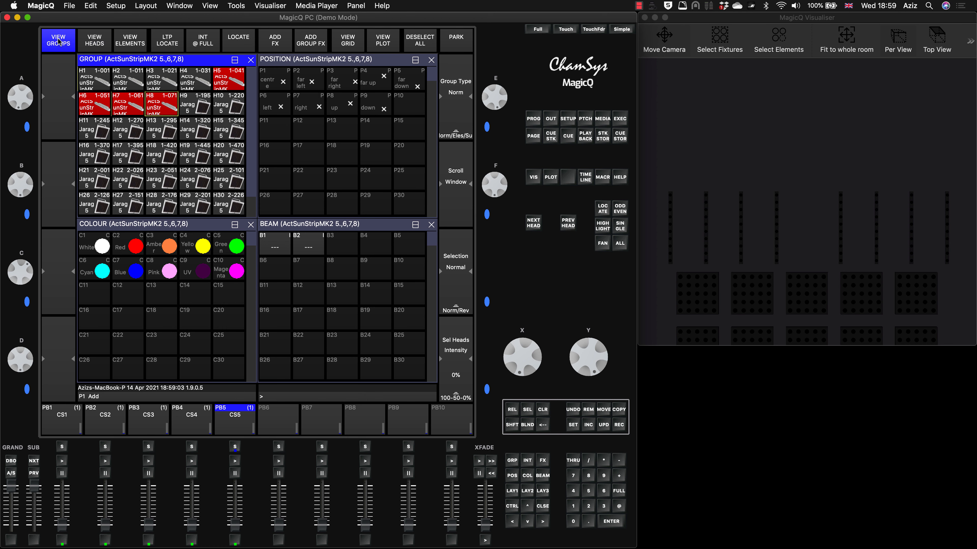
pyautogui.click(542, 409)
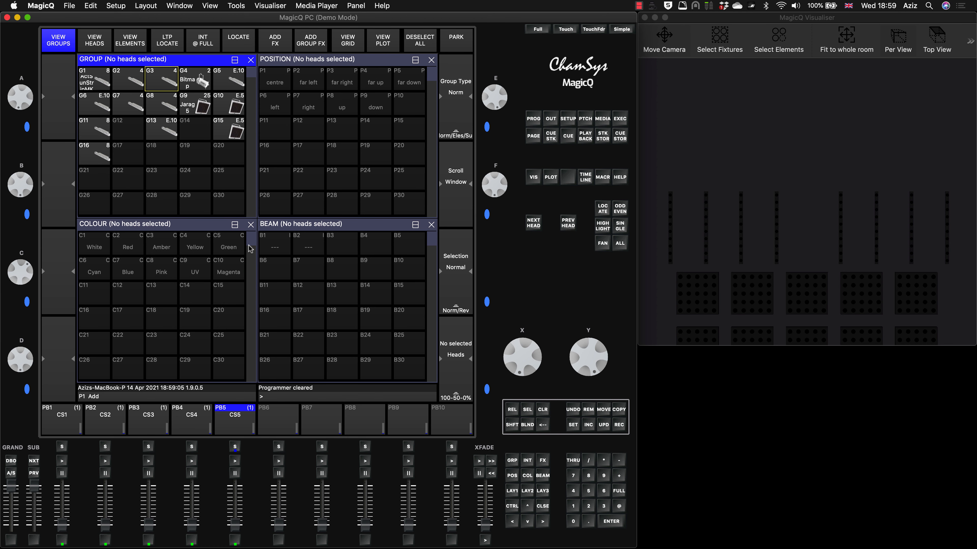
# Add the dim chase intensity FX to strip group G2 combined with element group G13, using the Include elements option.
pyautogui.click(132, 82)
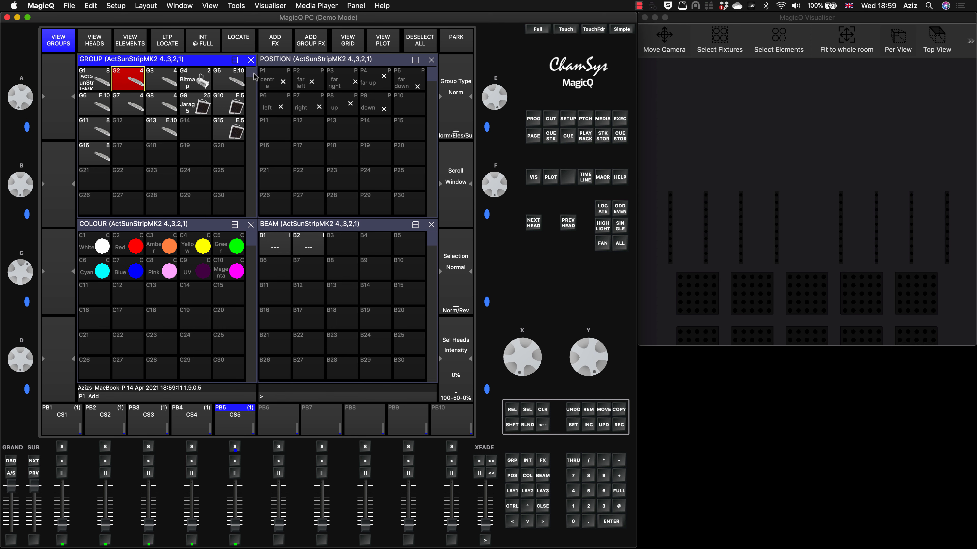
pyautogui.click(164, 130)
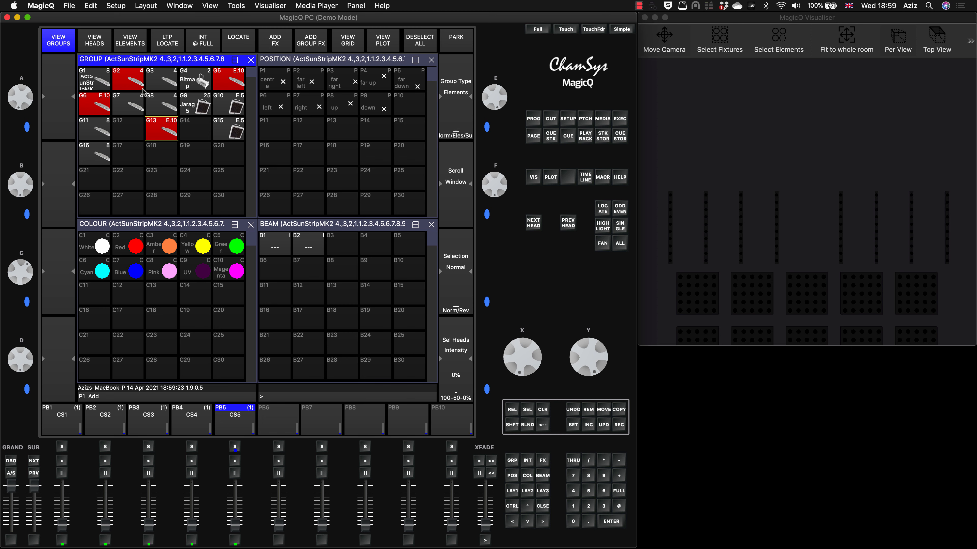
pyautogui.click(275, 43)
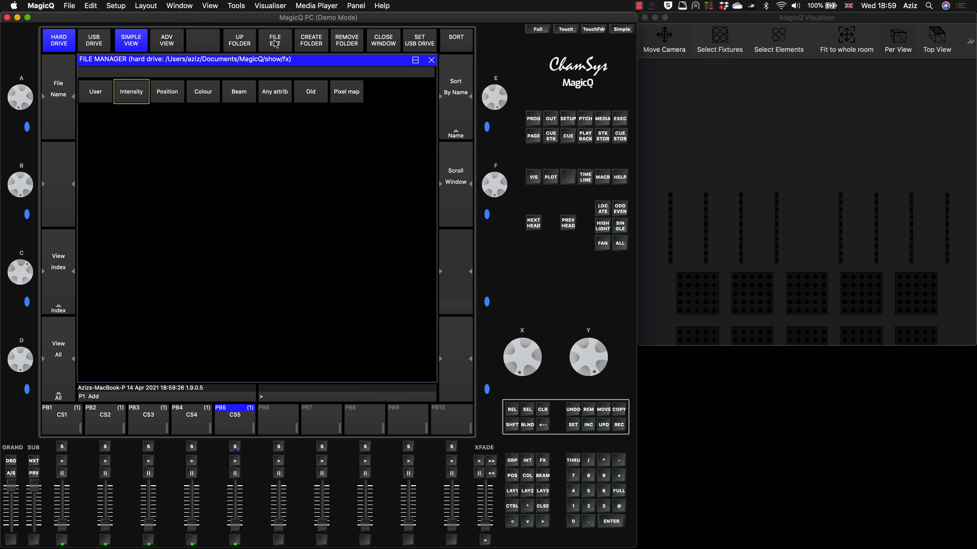
pyautogui.click(132, 92)
pyautogui.click(211, 95)
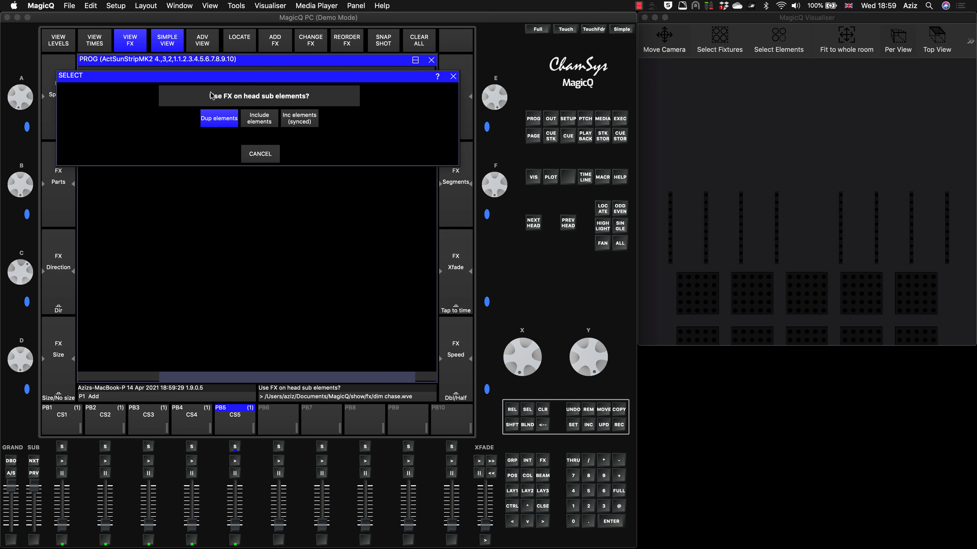
pyautogui.click(260, 118)
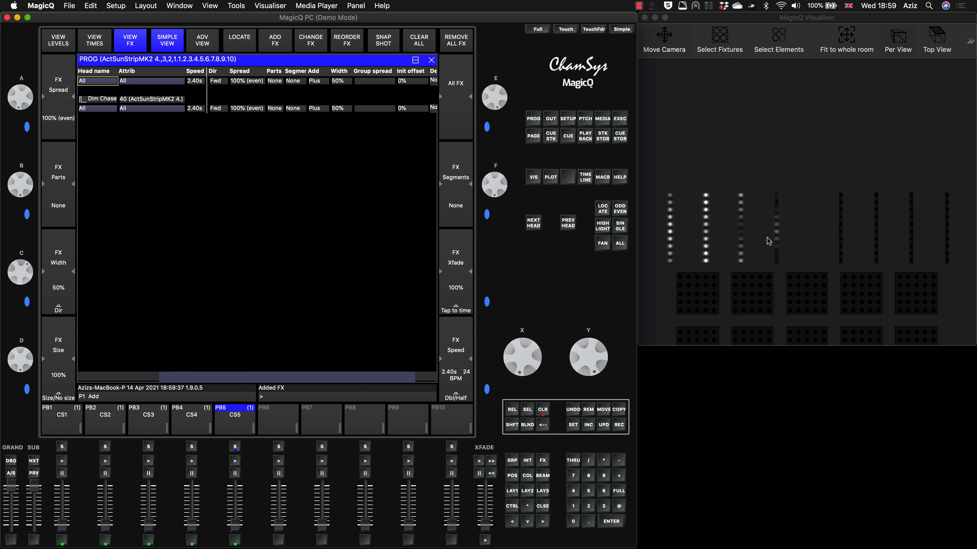
# Set the Dim Chase FX width to 10%.
pyautogui.click(345, 82)
pyautogui.write('10')
pyautogui.press('Return')
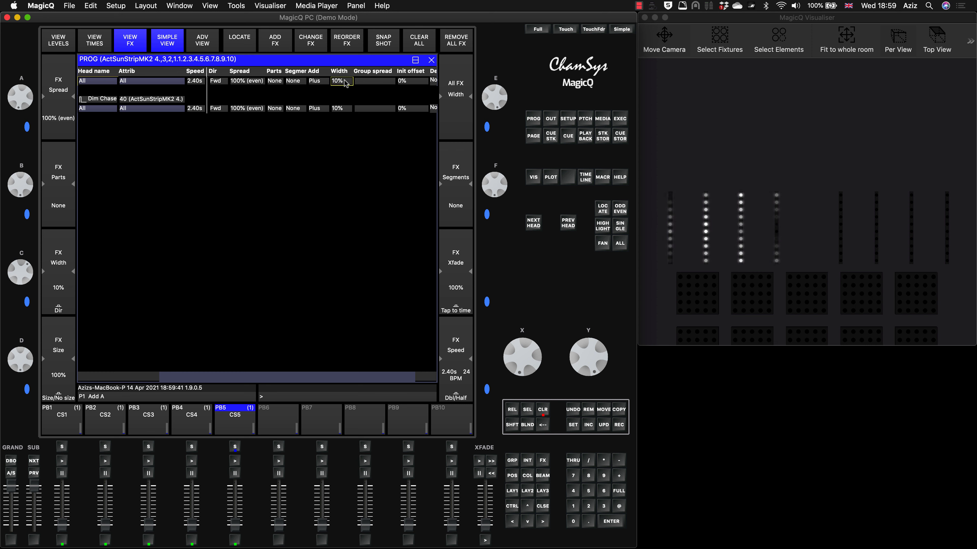
pyautogui.press('Down')
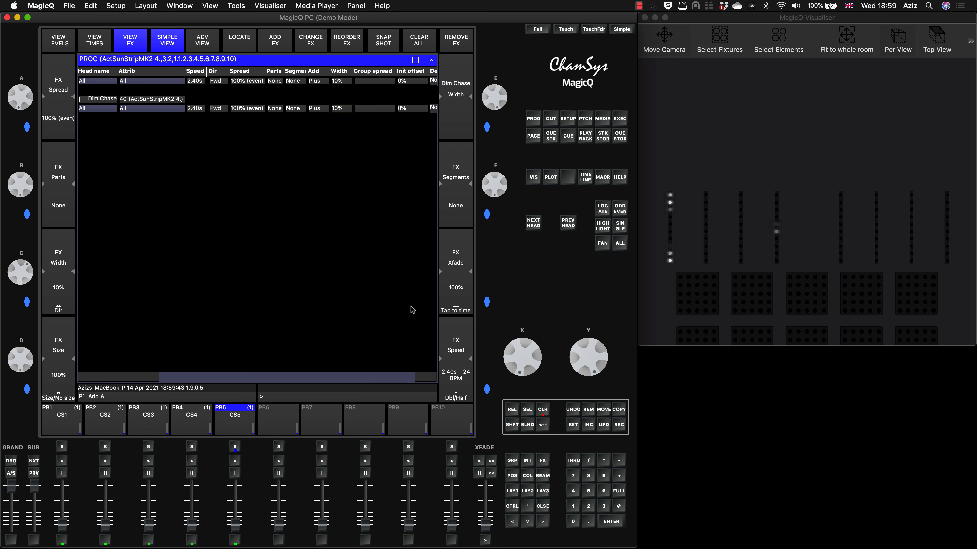
# Record the Dim Chase FX to playback PB6 and clear the programmer.
pyautogui.click(619, 425)
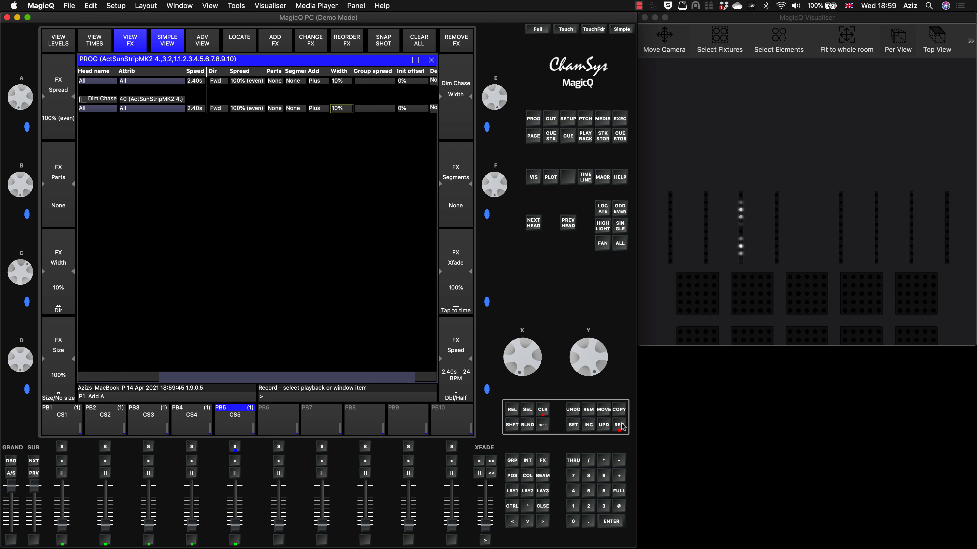
pyautogui.click(278, 447)
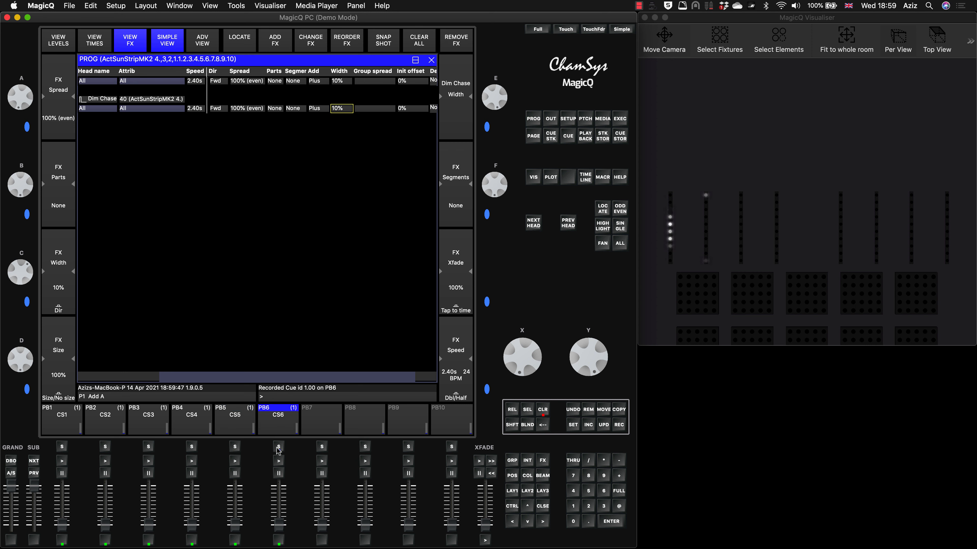
pyautogui.click(546, 412)
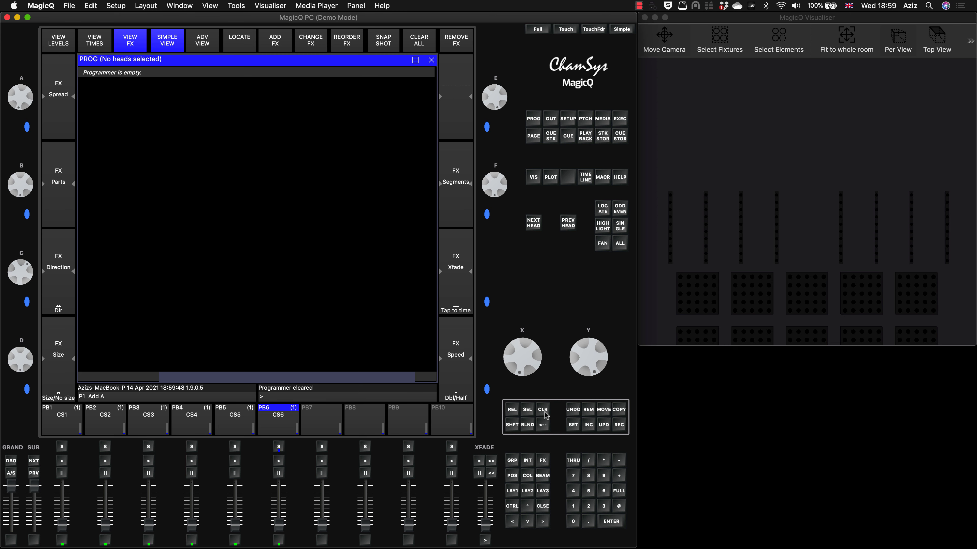
# Add the dim chase intensity FX to strip group G3 combined with element group G13, using the Include elements option.
pyautogui.click(512, 491)
pyautogui.click(159, 76)
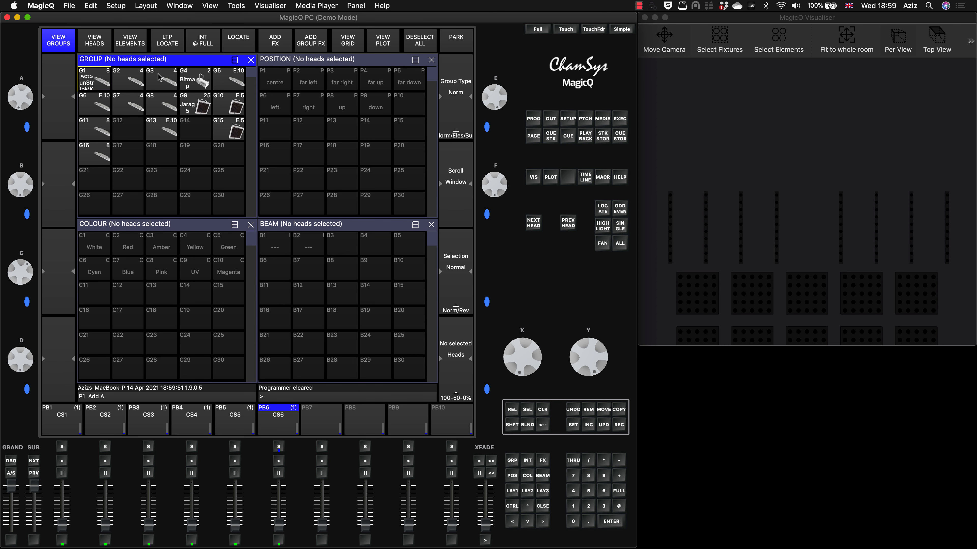
pyautogui.click(172, 131)
pyautogui.click(273, 42)
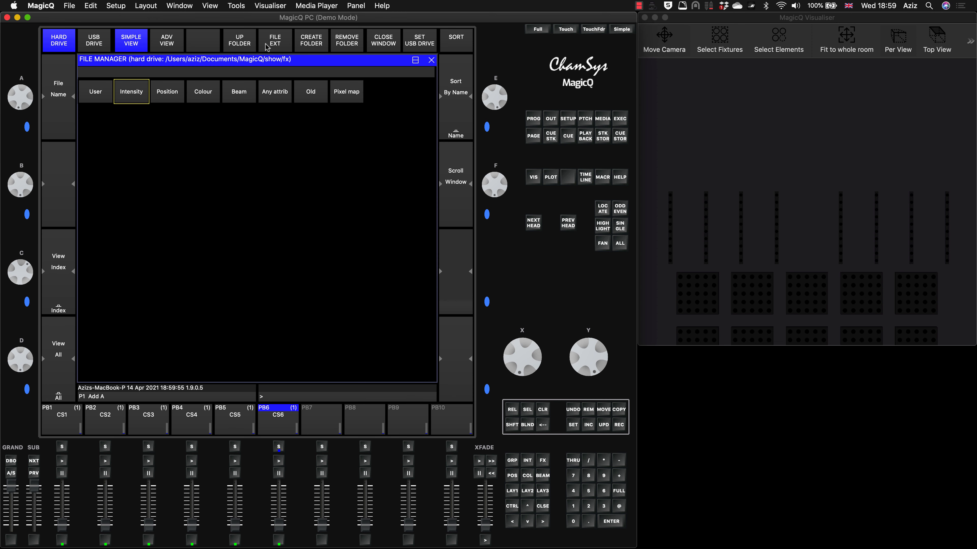
pyautogui.click(140, 94)
pyautogui.click(206, 95)
pyautogui.click(260, 118)
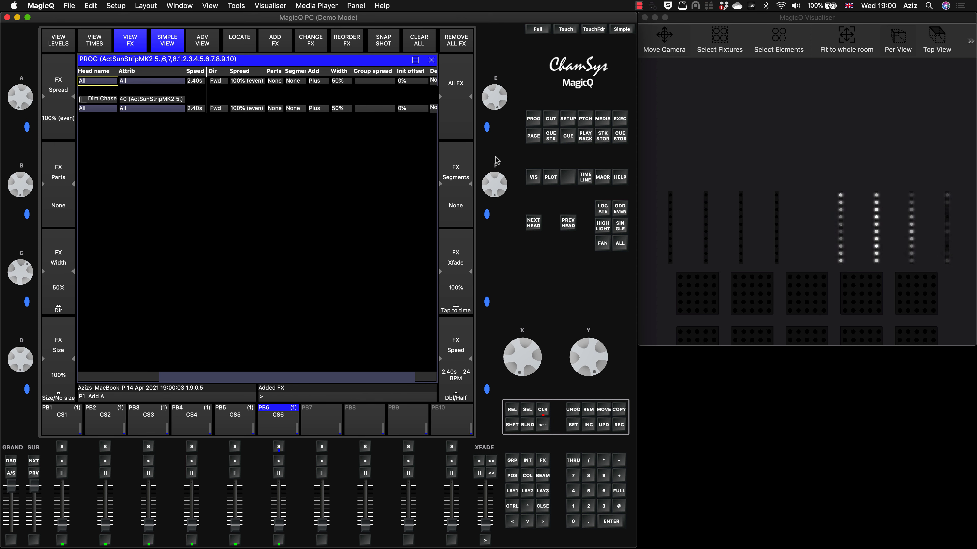
# Set the width of the G3 strips' Dim Chase FX to 10%.
pyautogui.click(347, 83)
pyautogui.write('10')
pyautogui.press('Return')
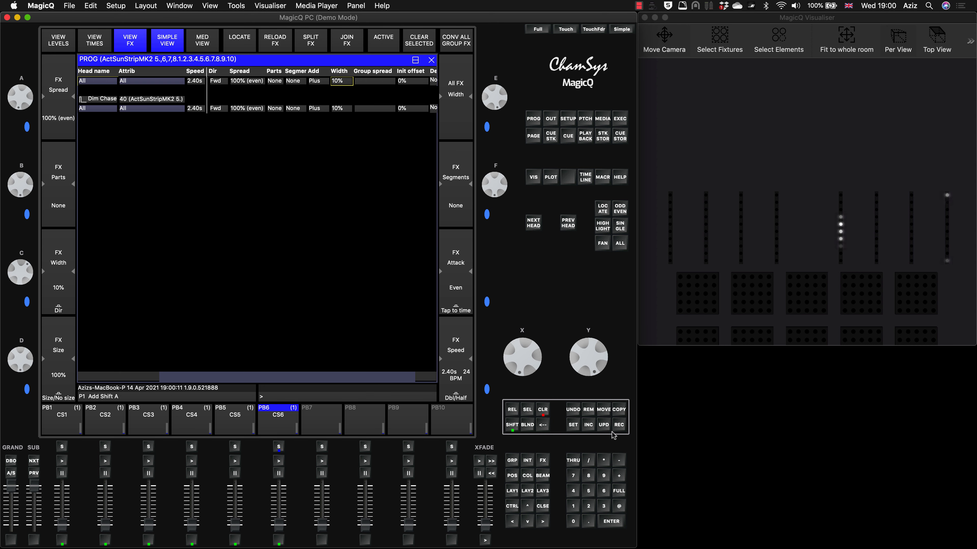
# Merge the G3 Dim Chase FX into the cue on playback PB6, clear the programmer and return to the group layout.
pyautogui.click(619, 425)
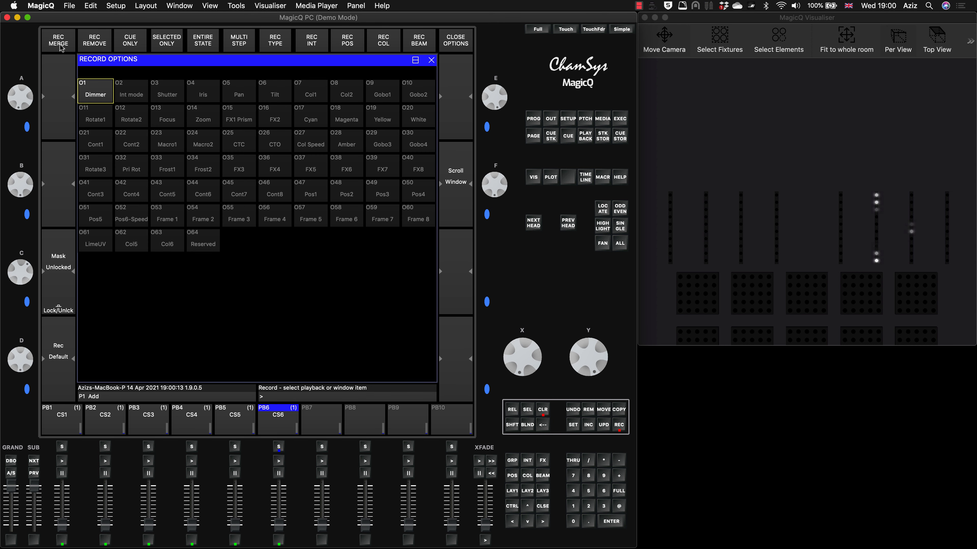
pyautogui.click(277, 447)
pyautogui.click(543, 411)
pyautogui.click(516, 493)
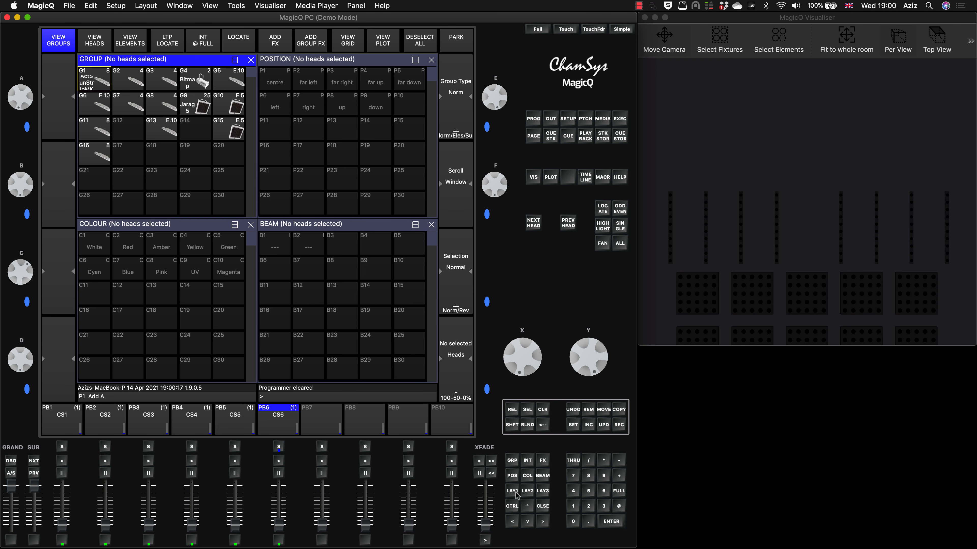
# Run playback PB6 at full level and set the initial offset of all FX in its cue to 45%.
pyautogui.moveTo(278, 525); pyautogui.dragTo(278, 486)
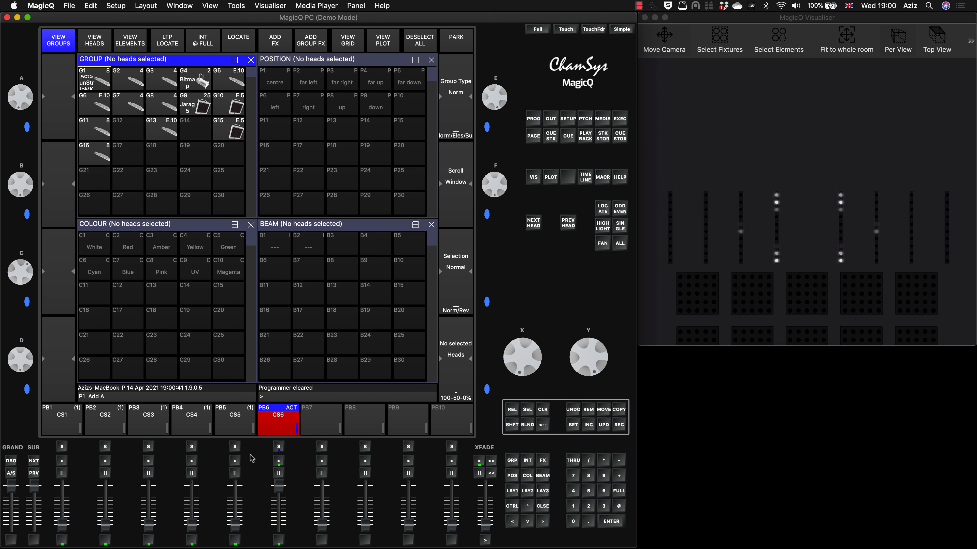
pyautogui.click(279, 447)
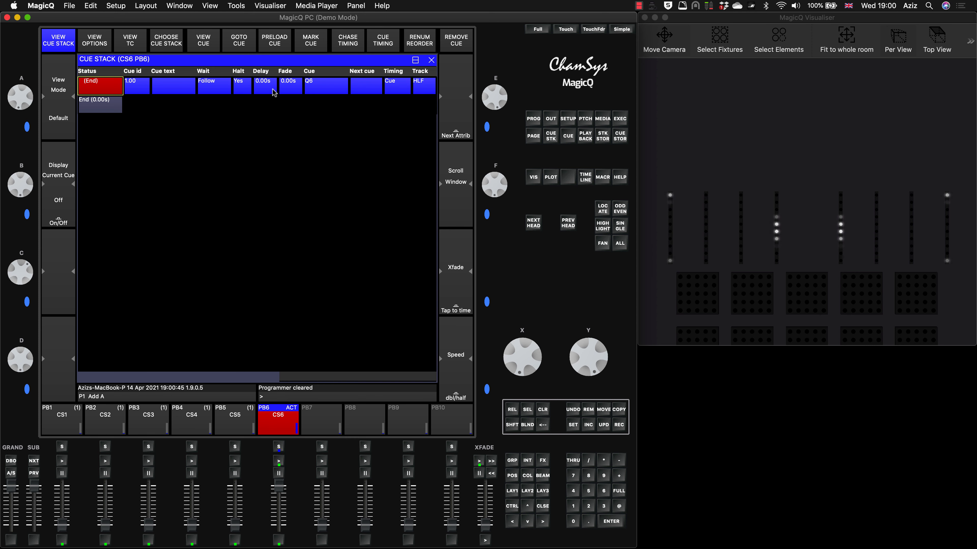
pyautogui.click(209, 40)
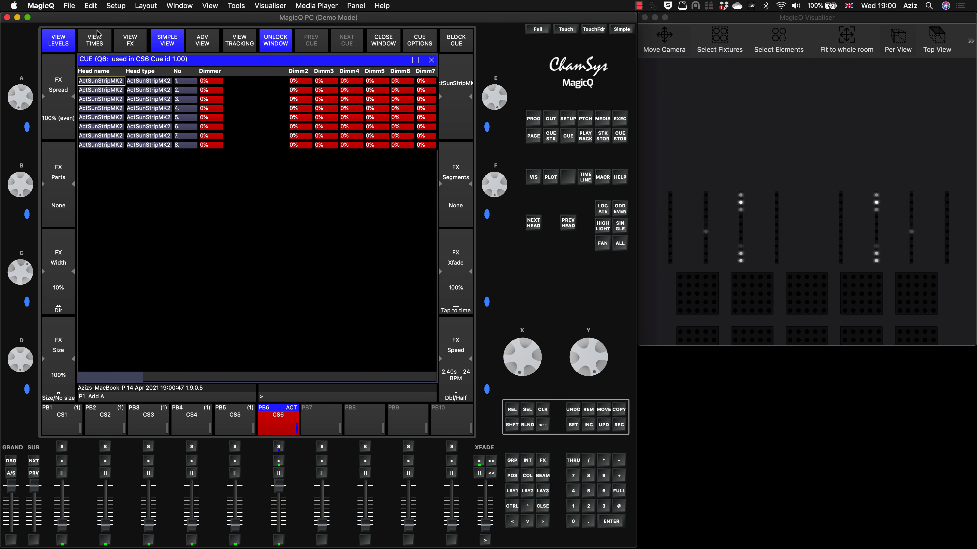
pyautogui.click(130, 40)
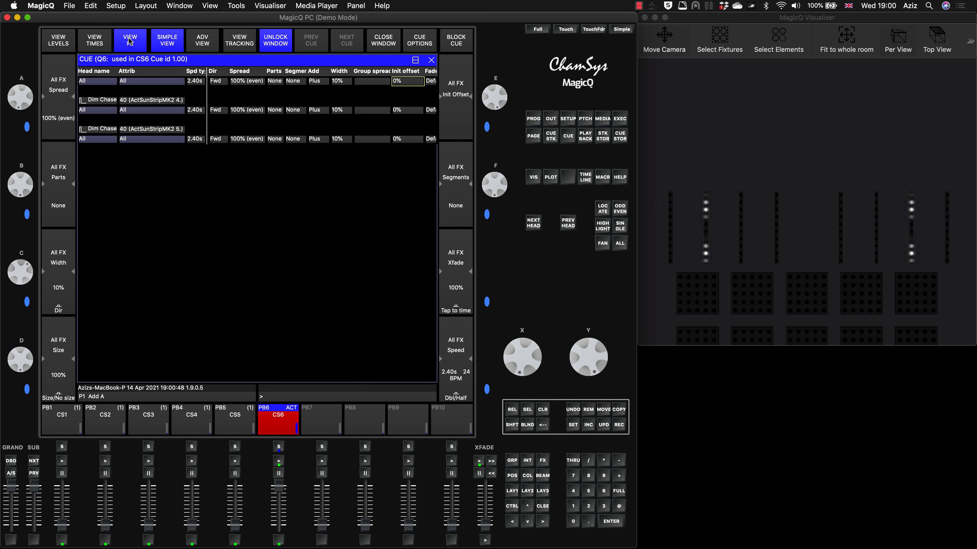
pyautogui.click(403, 82)
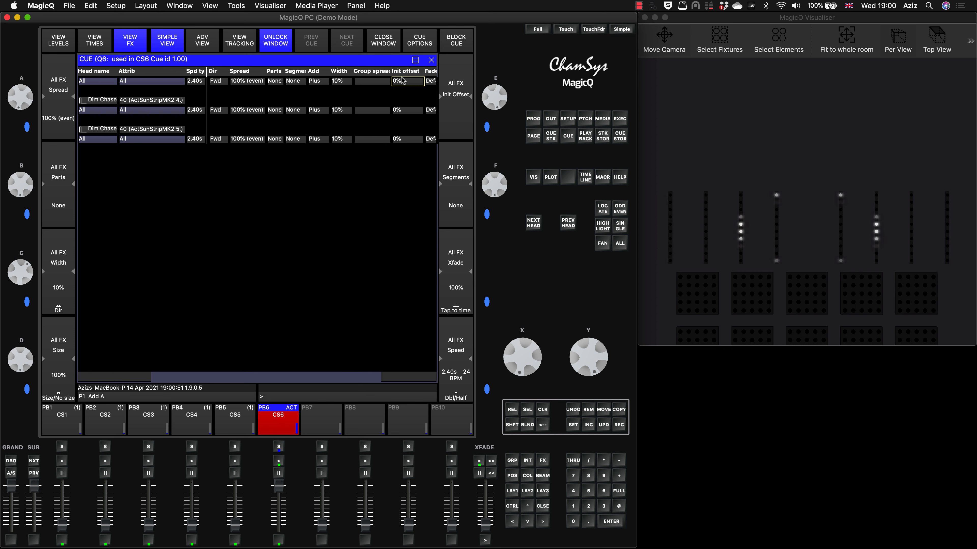
pyautogui.write('45')
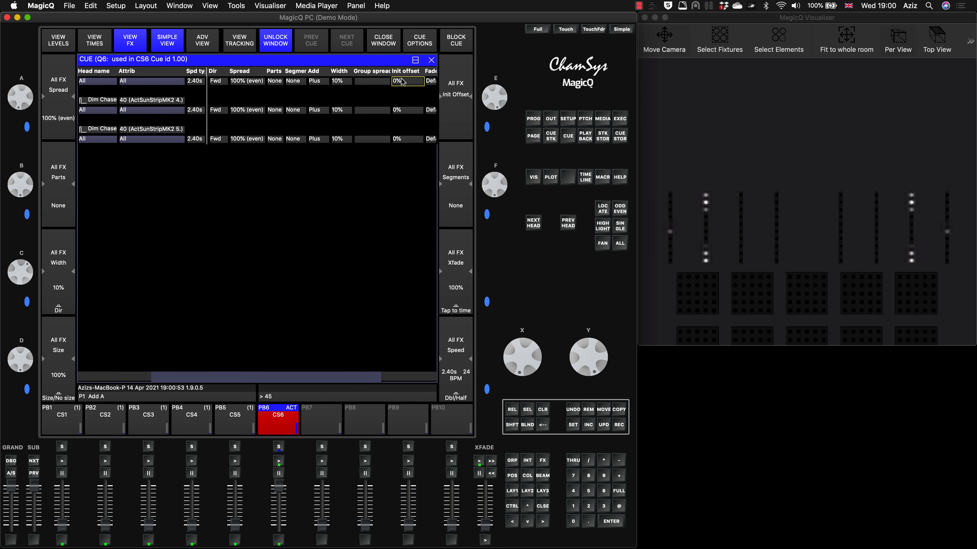
pyautogui.press('Return')
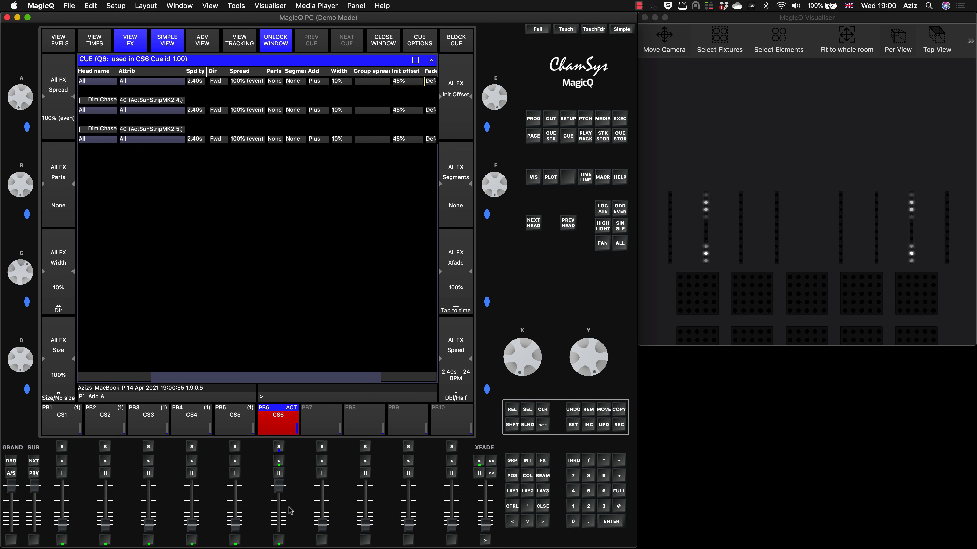
pyautogui.moveTo(277, 487)
pyautogui.mouseDown()
pyautogui.moveTo(278, 528)
pyautogui.moveTo(278, 483)
pyautogui.mouseUp()
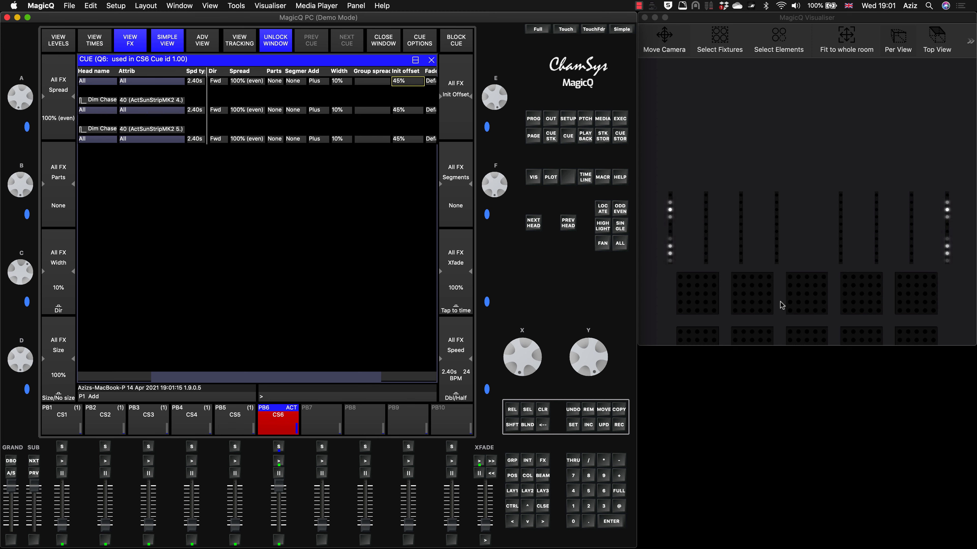
pyautogui.click(431, 59)
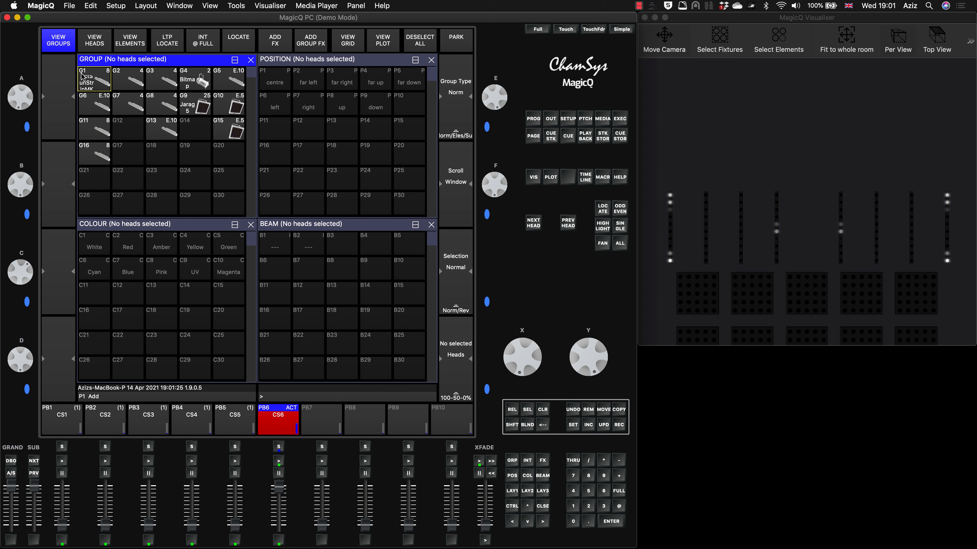
# With playback PB6 faded down, try the dim chase FX on G1 and element group G13 using Include elements, and clear the programmer.
pyautogui.click(98, 81)
pyautogui.moveTo(279, 487); pyautogui.dragTo(277, 542)
pyautogui.click(164, 126)
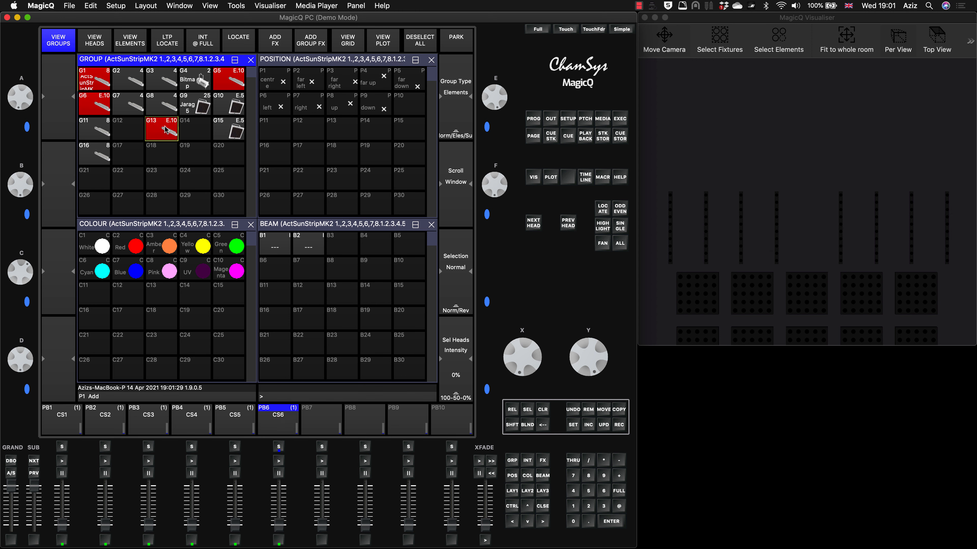
pyautogui.click(280, 40)
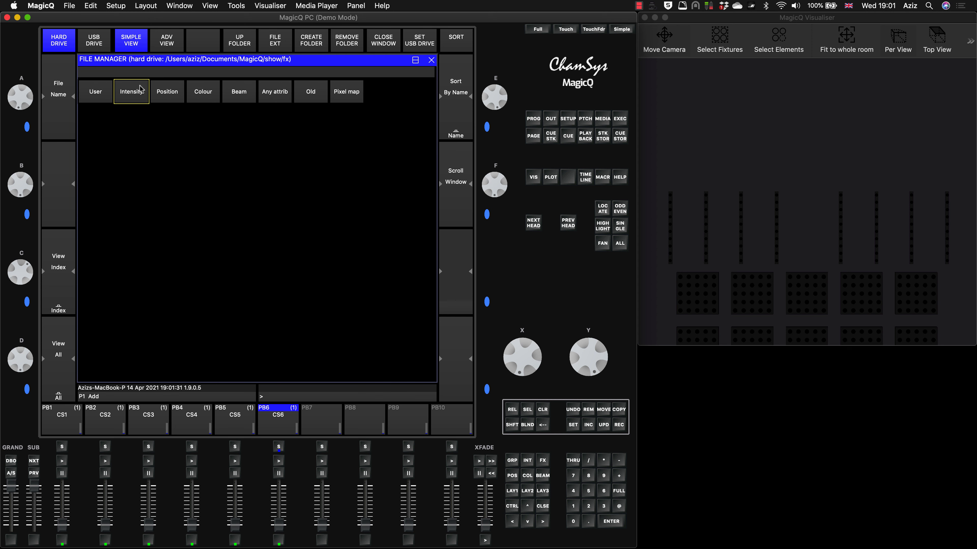
pyautogui.click(195, 96)
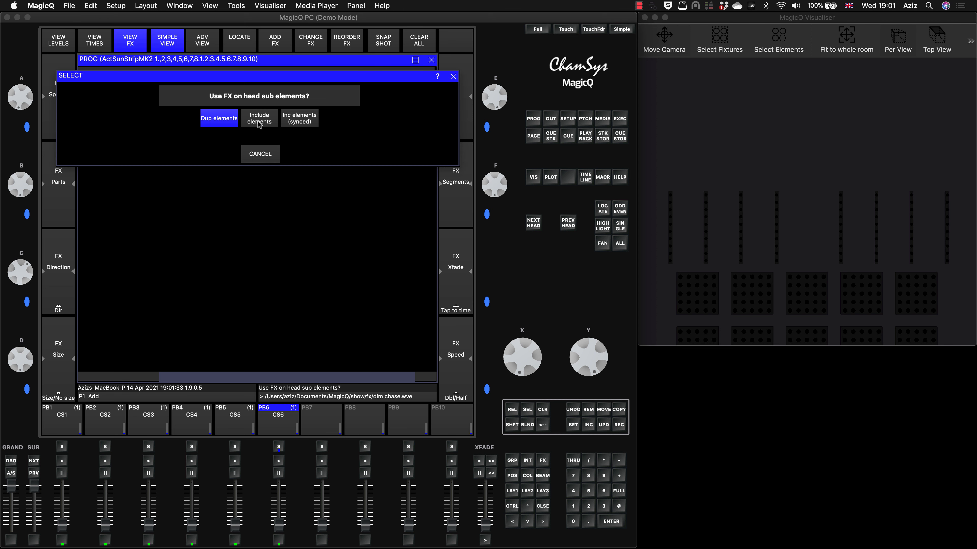
pyautogui.click(267, 124)
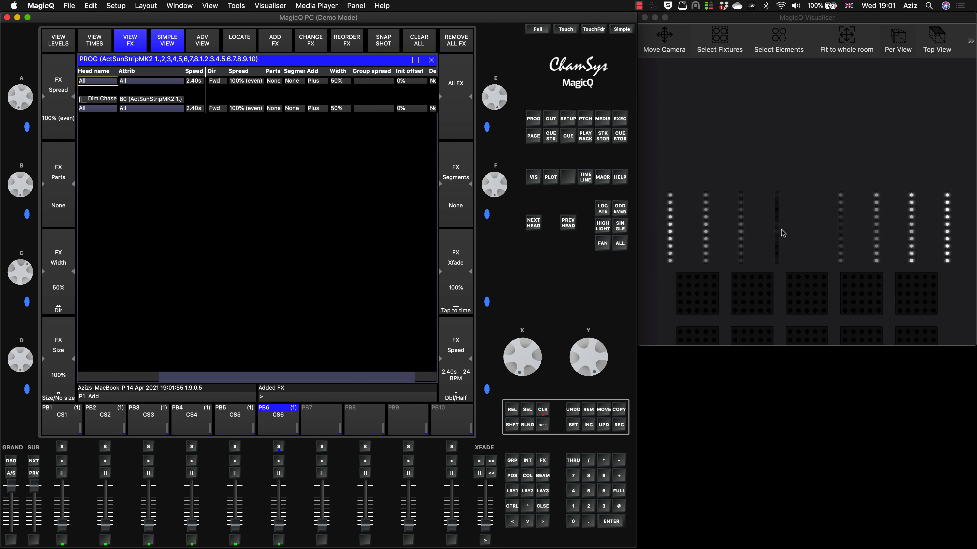
pyautogui.click(548, 407)
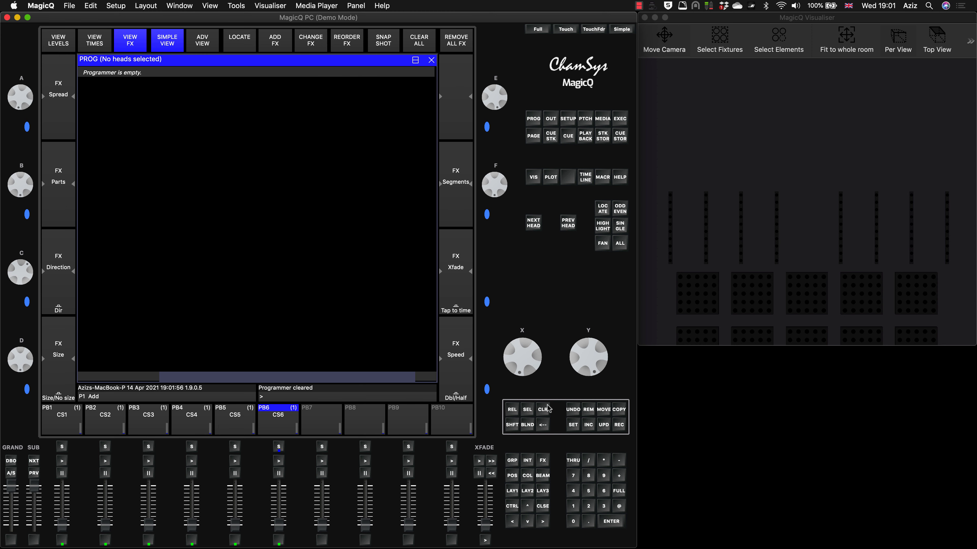
pyautogui.click(513, 491)
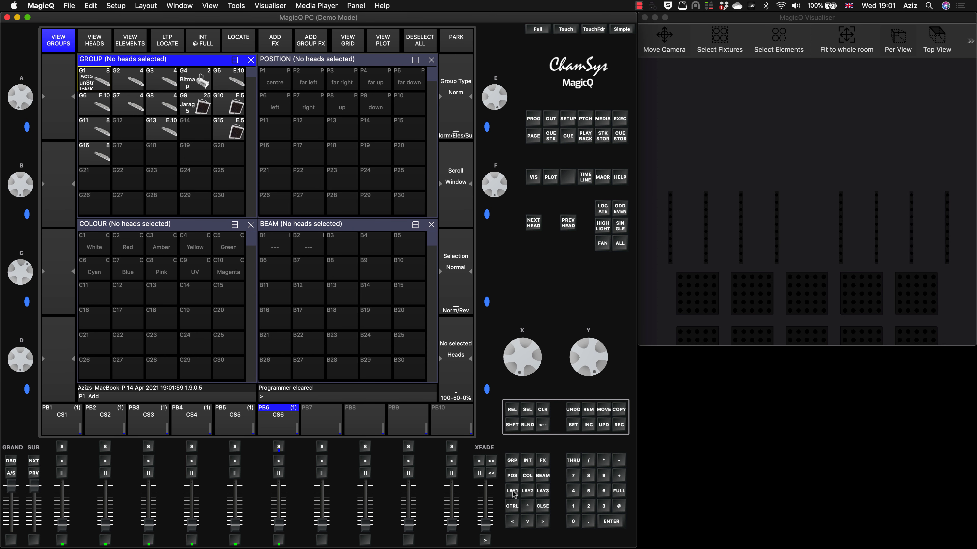